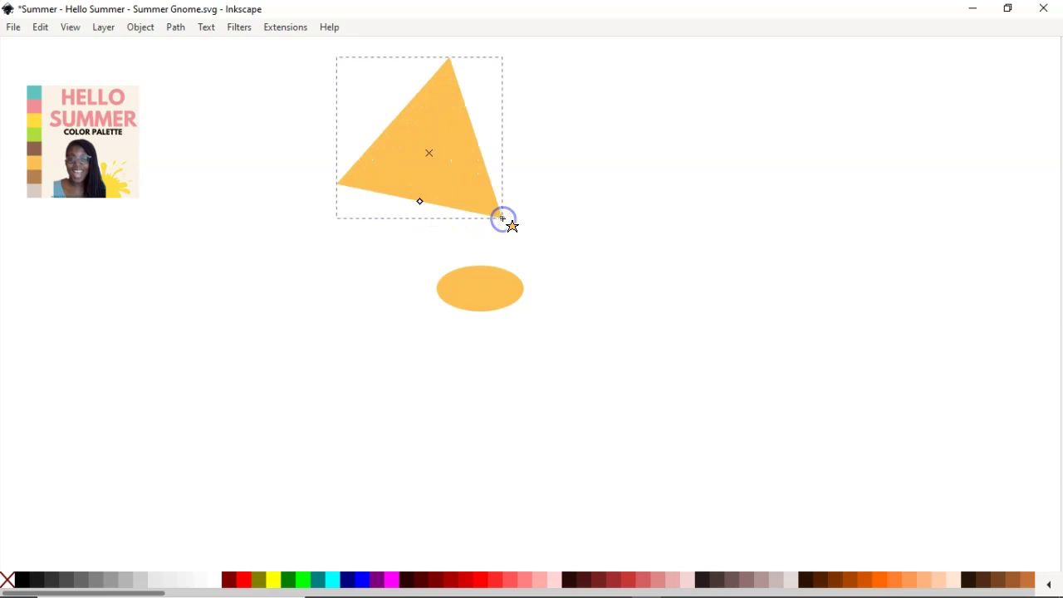
Move the orange triangle above the ellipse and rotate it upright so its base is level and centred over the ellipse
click(490, 159)
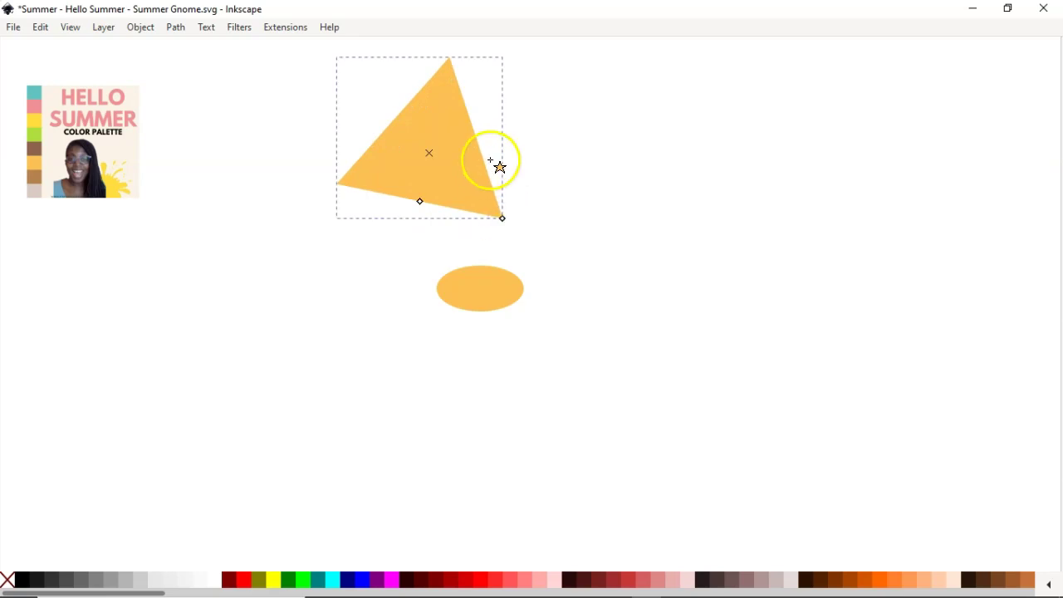
key(s)
drag(442, 172, 501, 224)
click(569, 268)
drag(570, 268, 575, 246)
drag(511, 224, 499, 229)
Edit the triangle's nodes into a gnome hat with curved sides, a rounded tip, an arched base and lower corners pulled outward
double_click(491, 163)
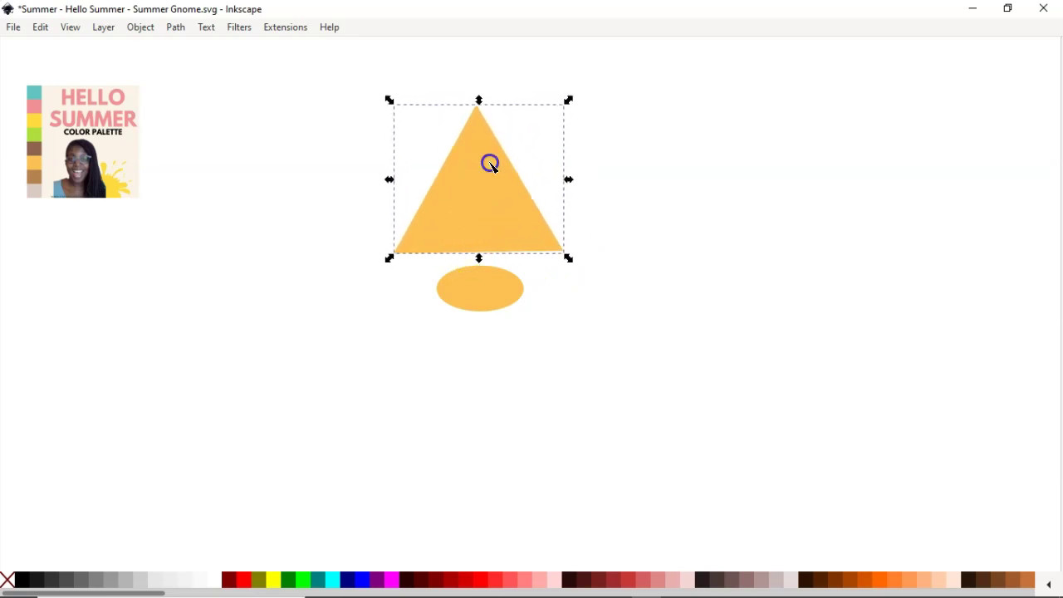
drag(498, 142, 491, 104)
click(434, 179)
drag(433, 189, 441, 189)
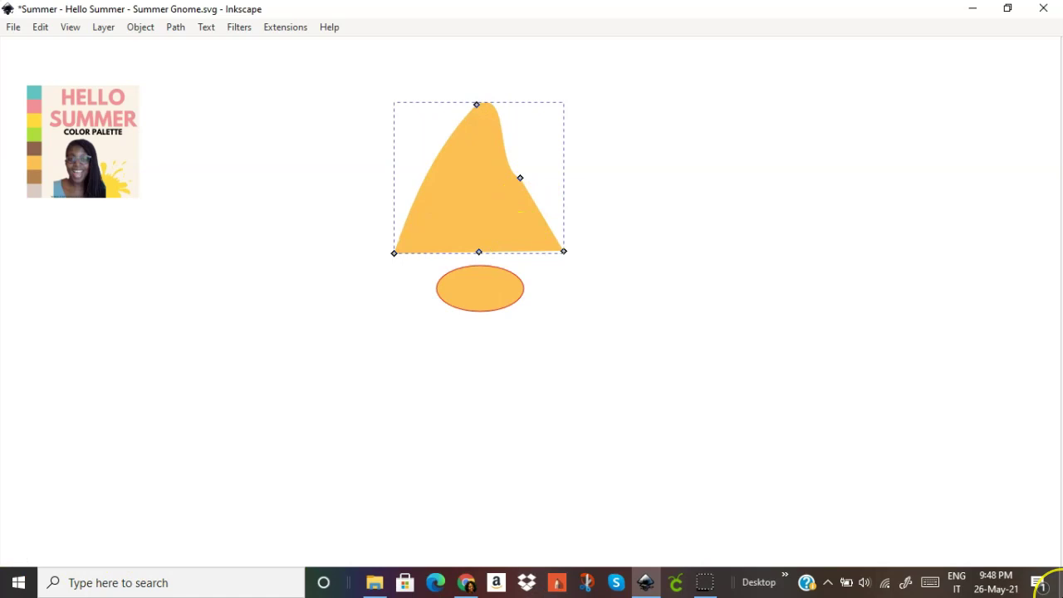
mouse_move(520, 177)
mouse_down()
mouse_move(506, 180)
mouse_move(516, 190)
mouse_up()
mouse_move(476, 105)
mouse_down()
mouse_move(491, 115)
mouse_move(501, 102)
mouse_move(521, 124)
mouse_move(479, 125)
mouse_move(483, 110)
mouse_up()
drag(480, 253, 476, 239)
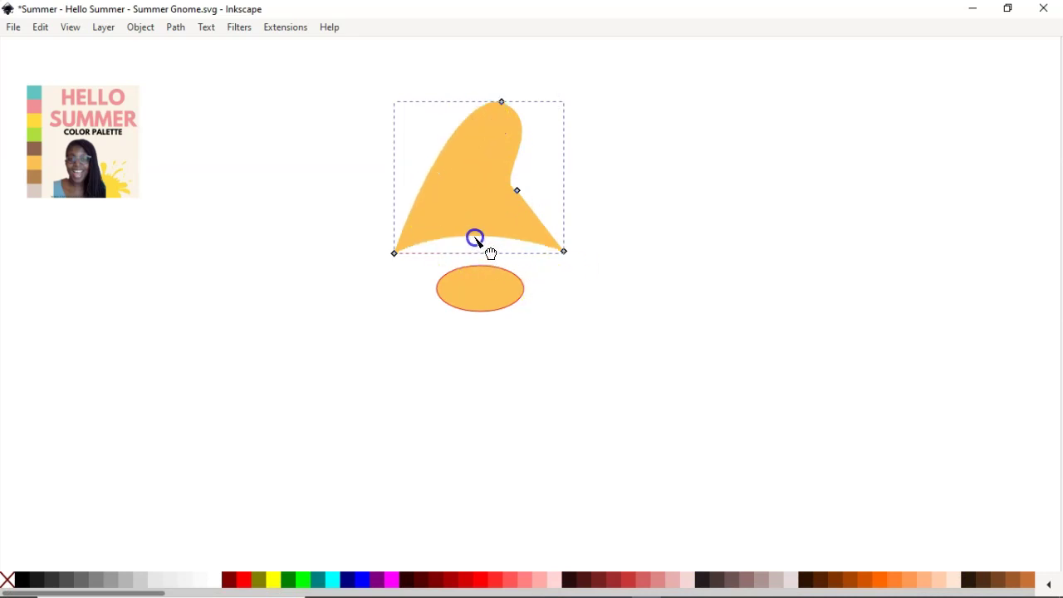
drag(394, 252, 377, 260)
drag(564, 250, 568, 260)
double_click(399, 216)
drag(399, 215, 419, 205)
key(ctrl+z)
key(ctrl+z)
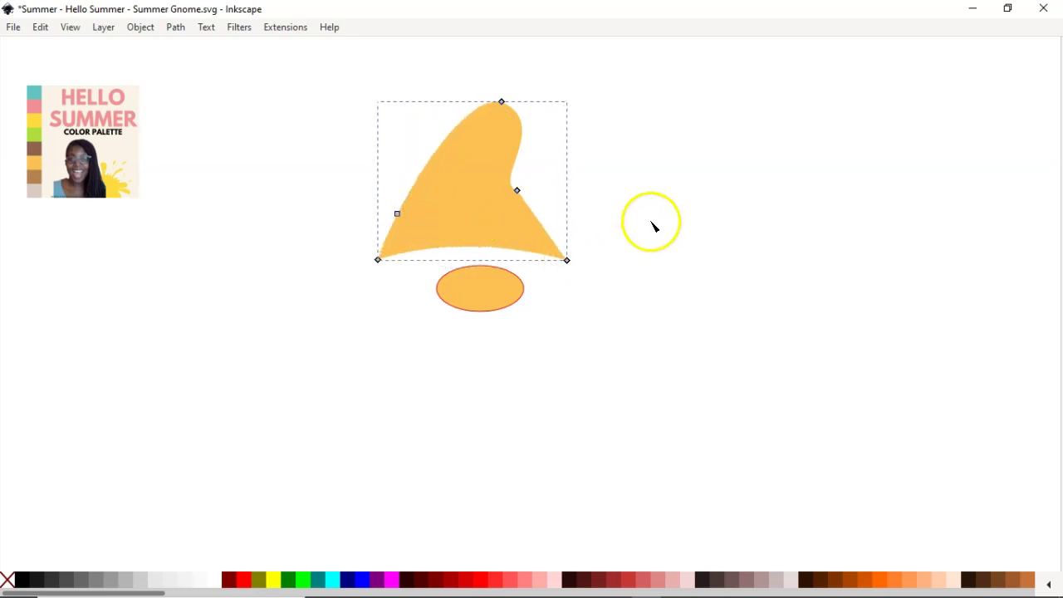
Bend the hat's right edge inward below the tip to form a slimmer, smoothly curved point
drag(510, 129, 502, 152)
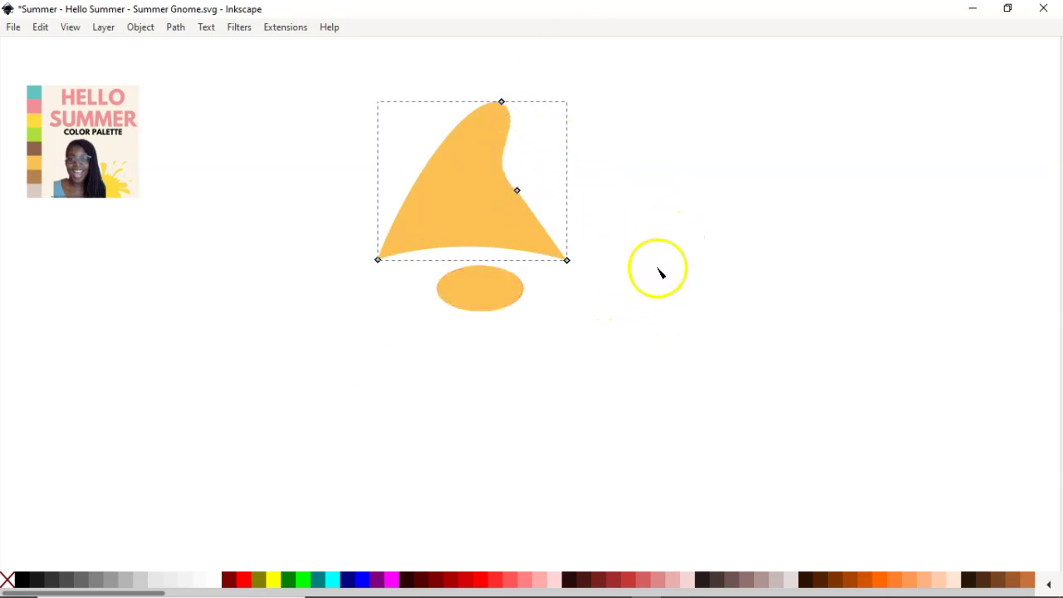
click(674, 193)
click(531, 228)
drag(518, 187, 505, 172)
click(645, 189)
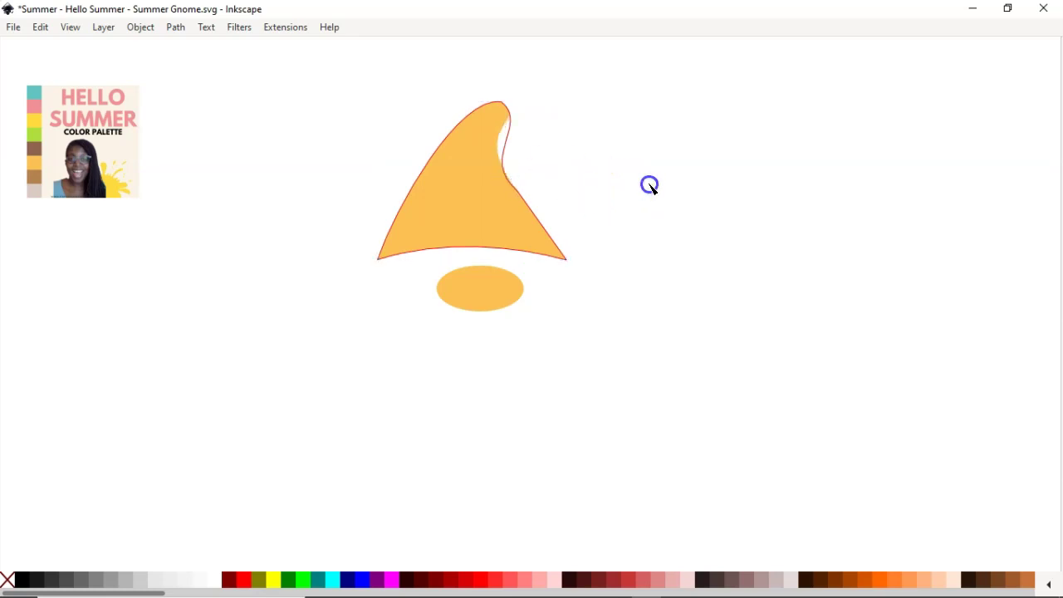
click(637, 183)
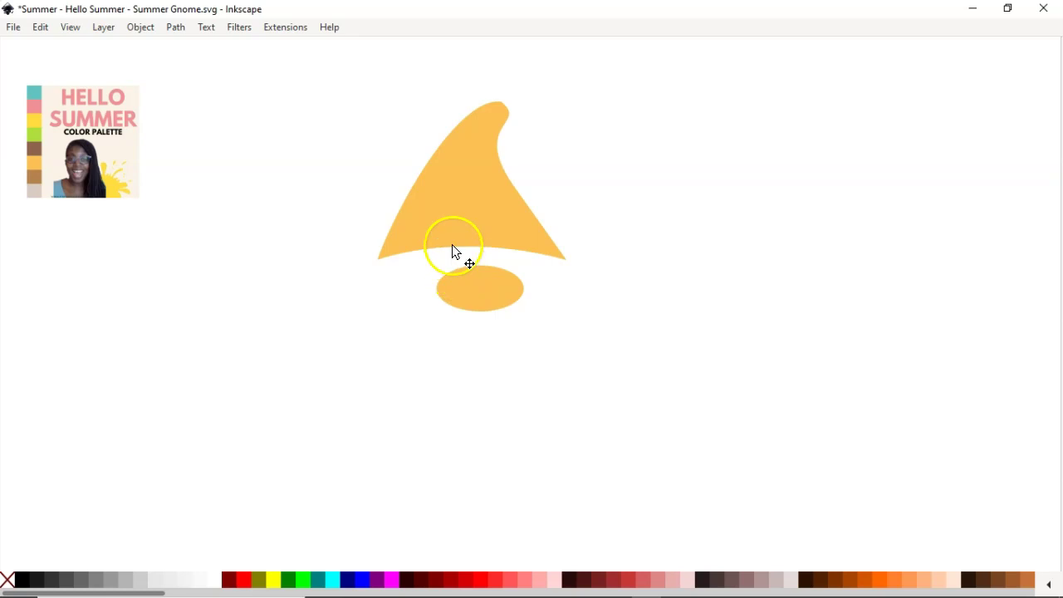
Recolor the hat with the pink swatch sampled from the Hello Summer color palette
click(445, 207)
key(d)
click(38, 109)
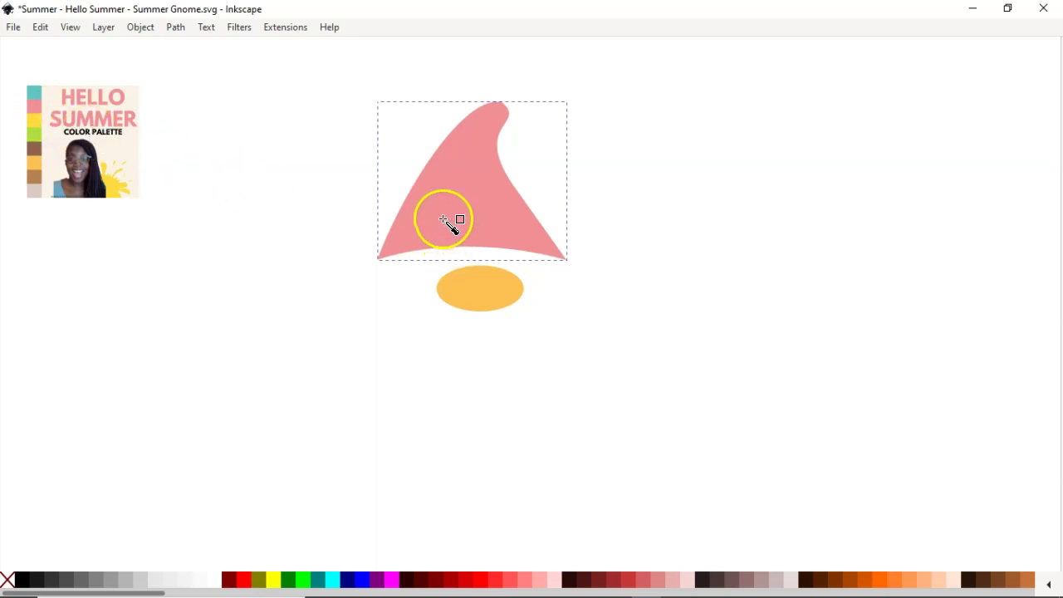
click(674, 232)
Duplicate the hat, rotate the copy upside down and place it below the orange ellipse as a beard
click(490, 209)
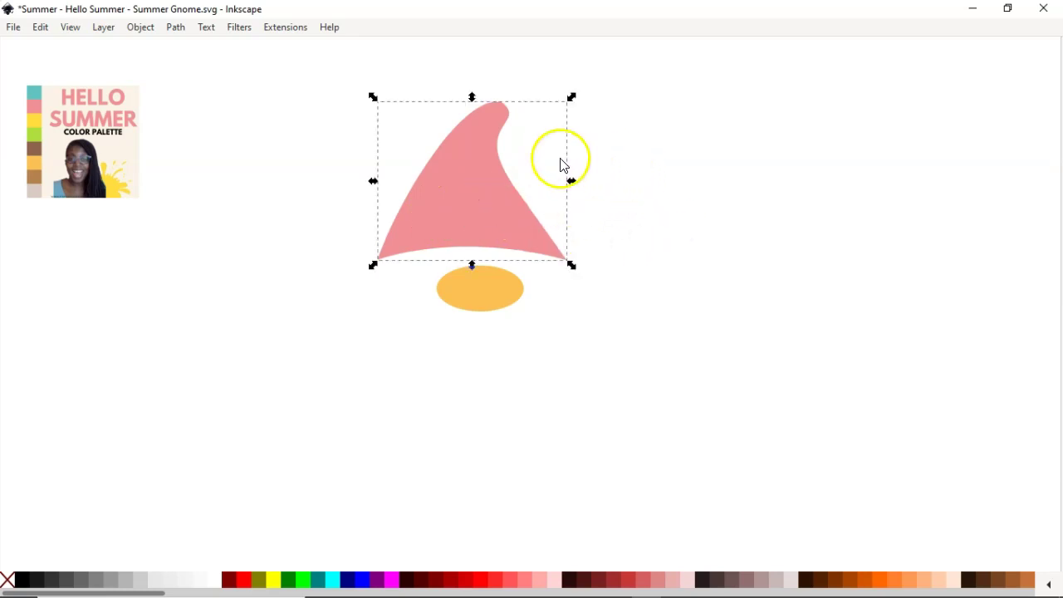
click(462, 171)
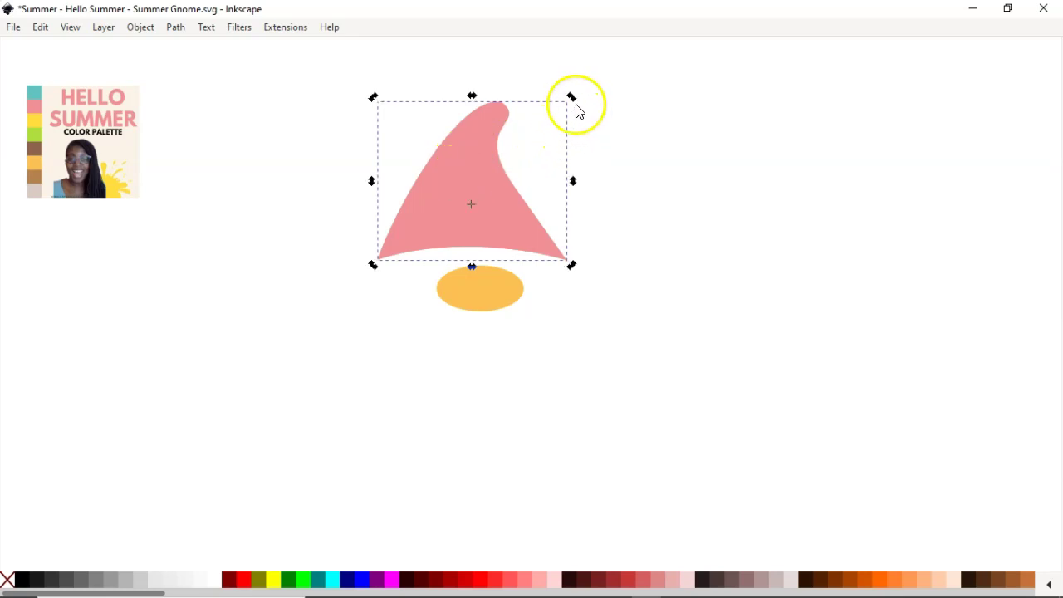
drag(575, 100, 411, 277)
drag(492, 245, 491, 410)
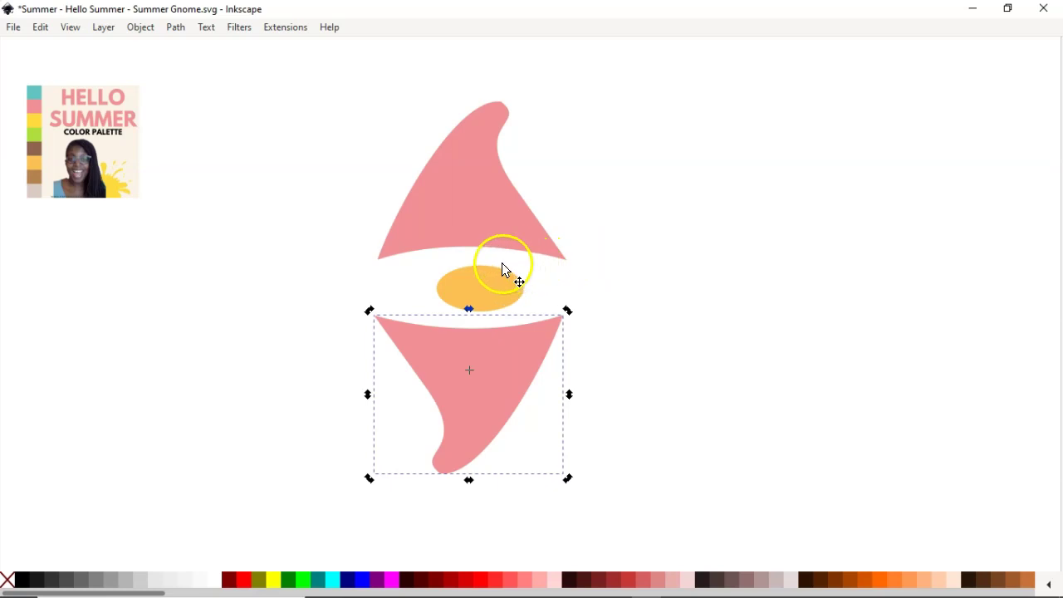
Recolor the upside-down copy with the beige swatch sampled from the color palette image
key(b)
click(35, 190)
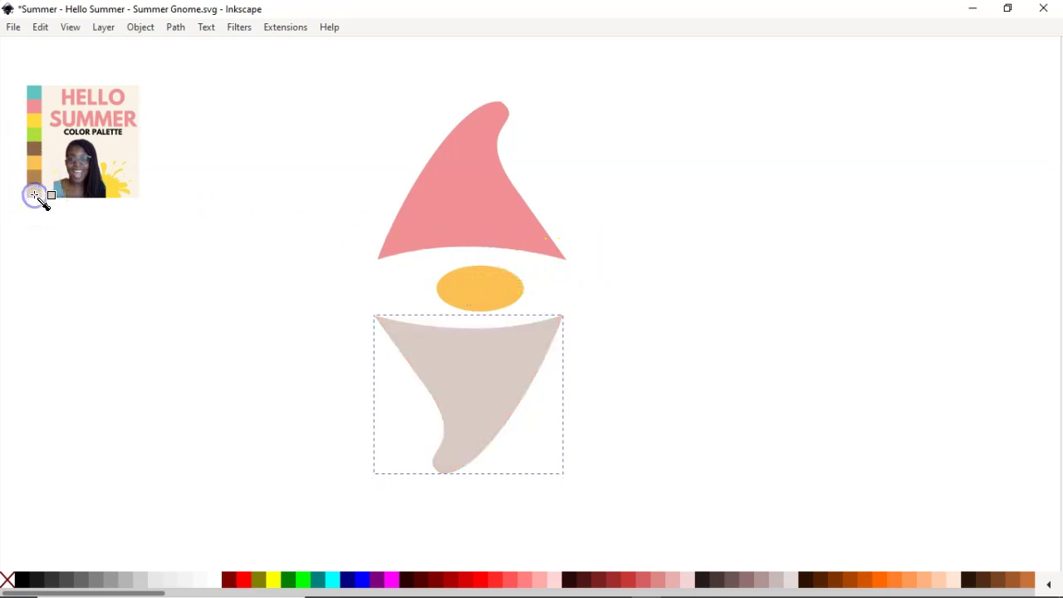
key(s)
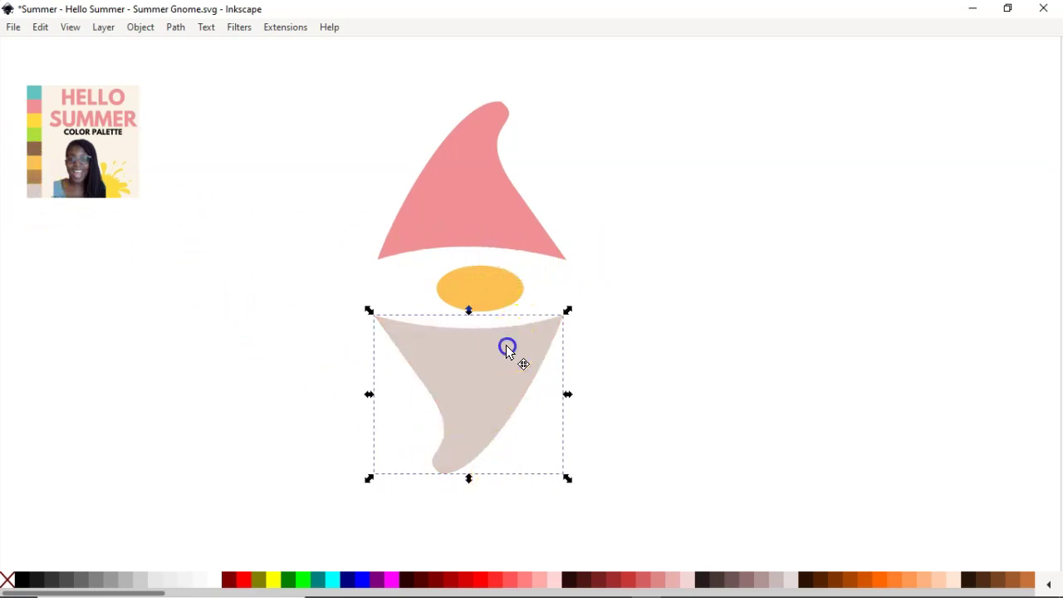
click(507, 347)
Lower the hat so its brim sits behind the nose, and raise the beard to overlap the nose and brim
click(515, 267)
click(501, 228)
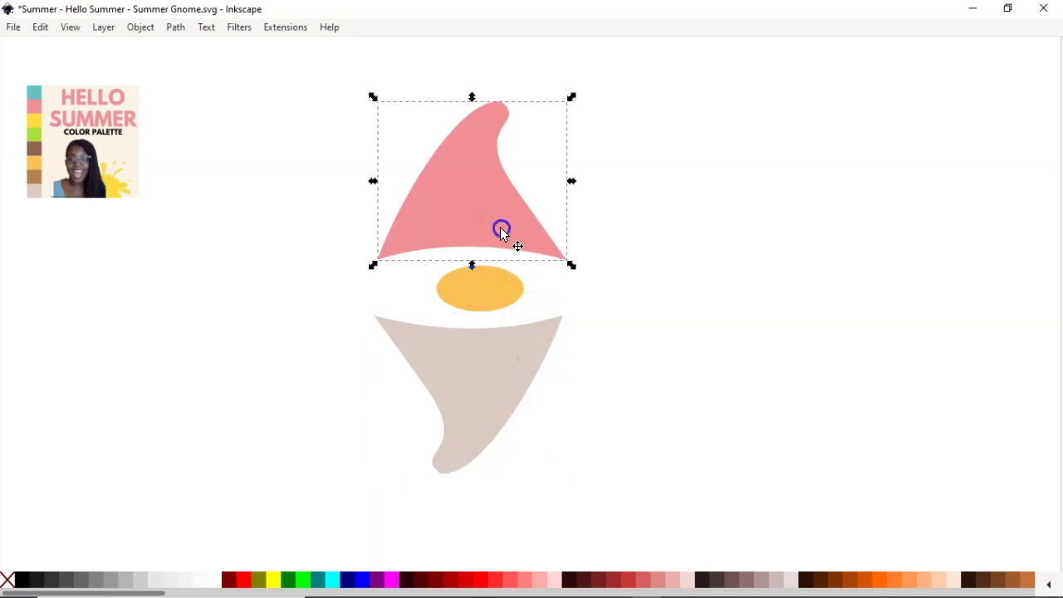
drag(495, 229, 505, 265)
click(521, 374)
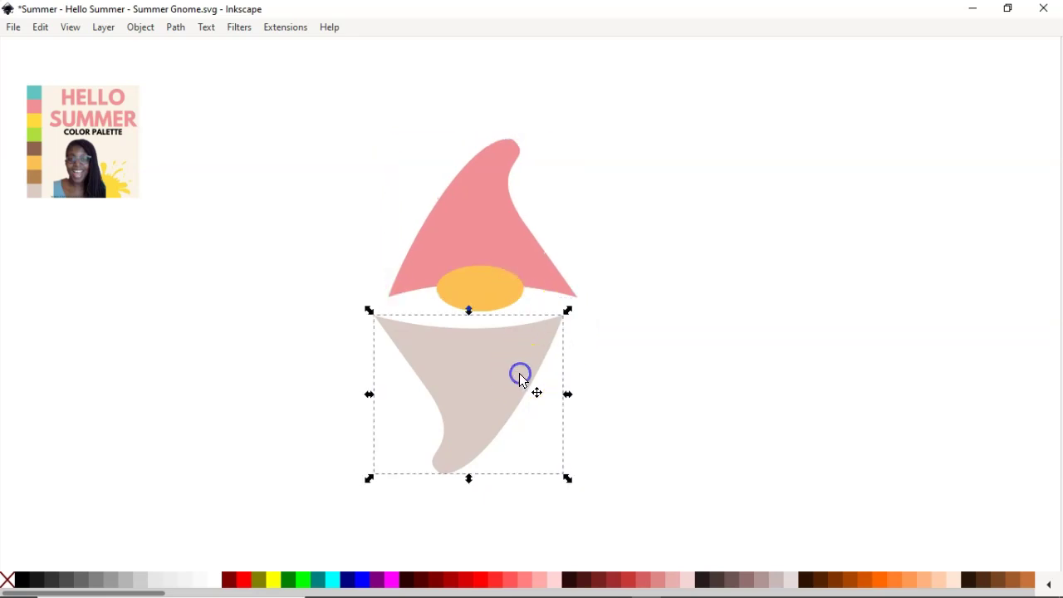
drag(497, 375, 508, 327)
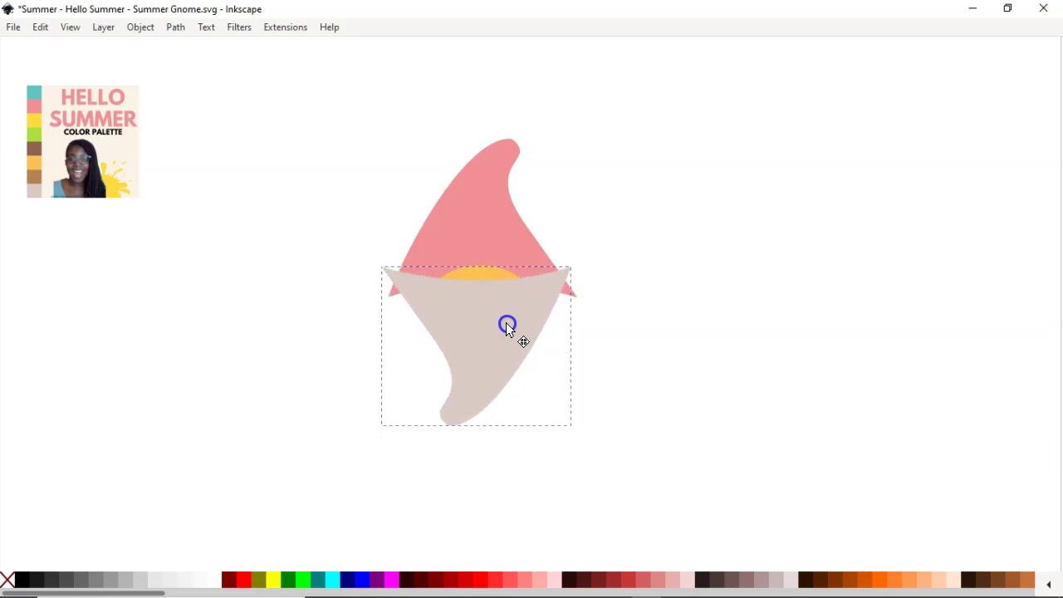
drag(507, 328, 507, 326)
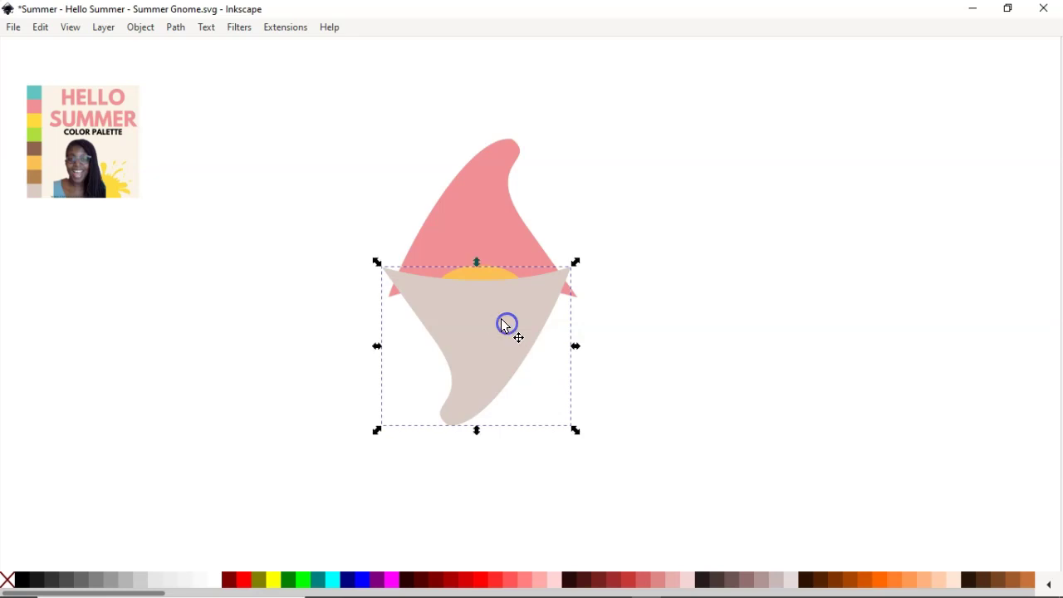
Narrow the beard by pulling its two upper corner nodes inward so they fit within the hat's brim
double_click(464, 300)
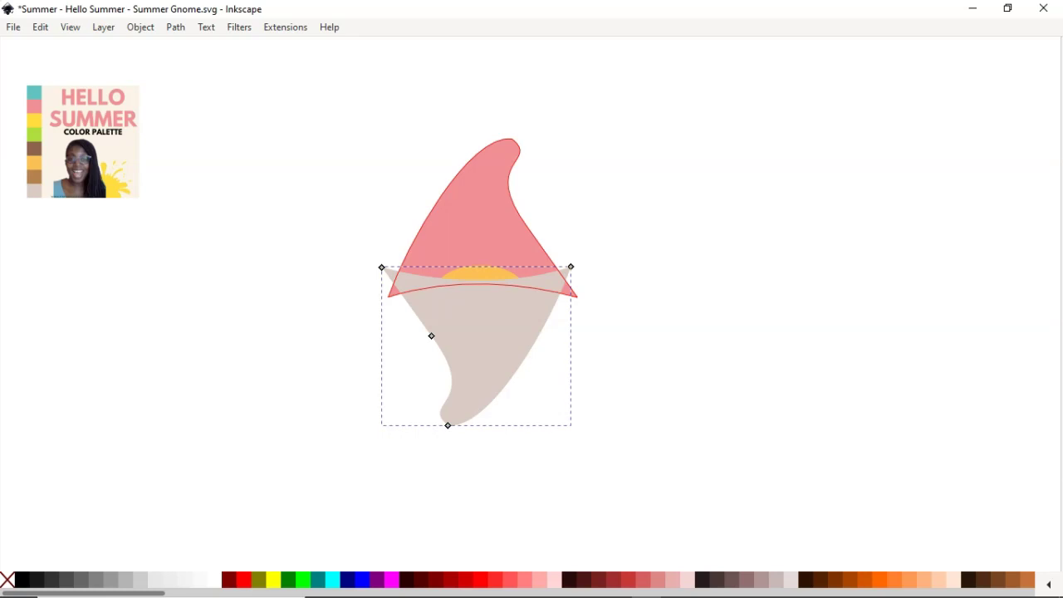
drag(381, 268, 408, 282)
mouse_move(571, 269)
mouse_down()
mouse_move(555, 291)
mouse_move(544, 280)
mouse_move(555, 278)
mouse_up()
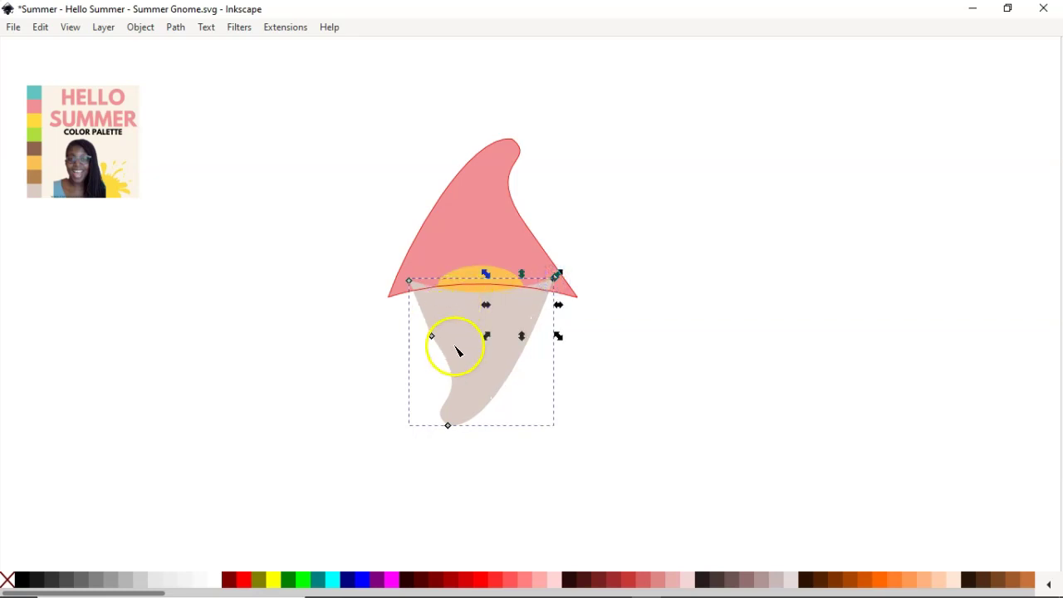
click(619, 348)
click(636, 327)
click(481, 353)
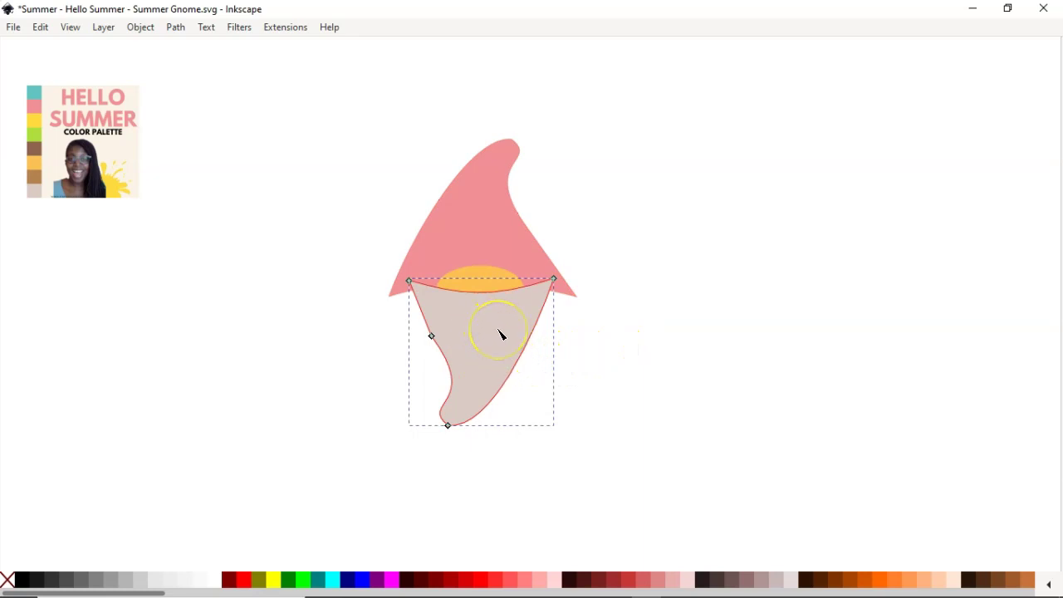
key(s)
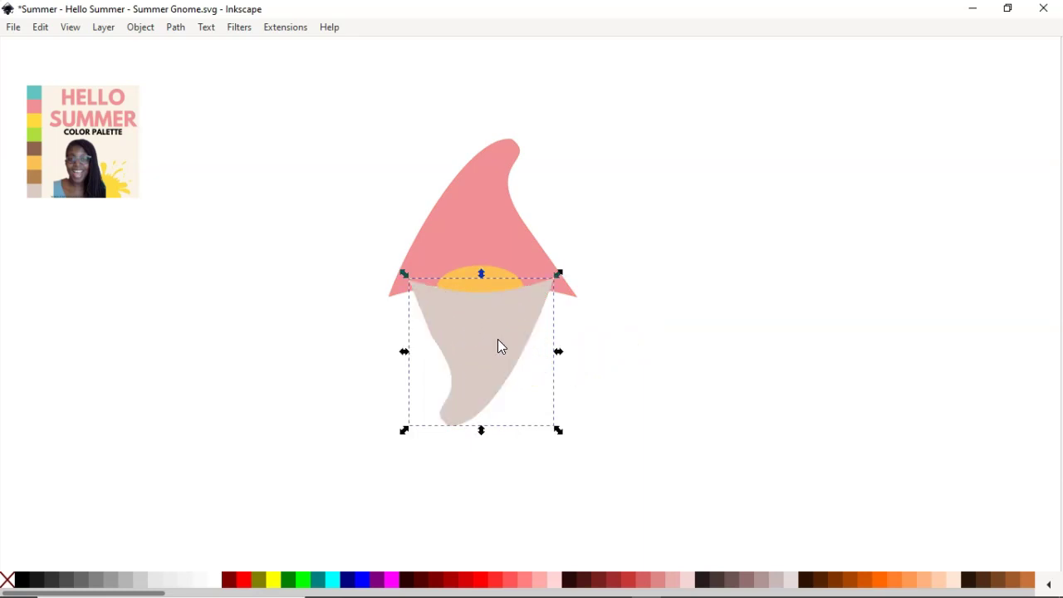
Duplicate the beard, rotate the copy so its tip points left, and scale it down into small tufts along the left edge
double_click(498, 340)
key(s)
click(498, 341)
drag(558, 430, 472, 407)
click(482, 351)
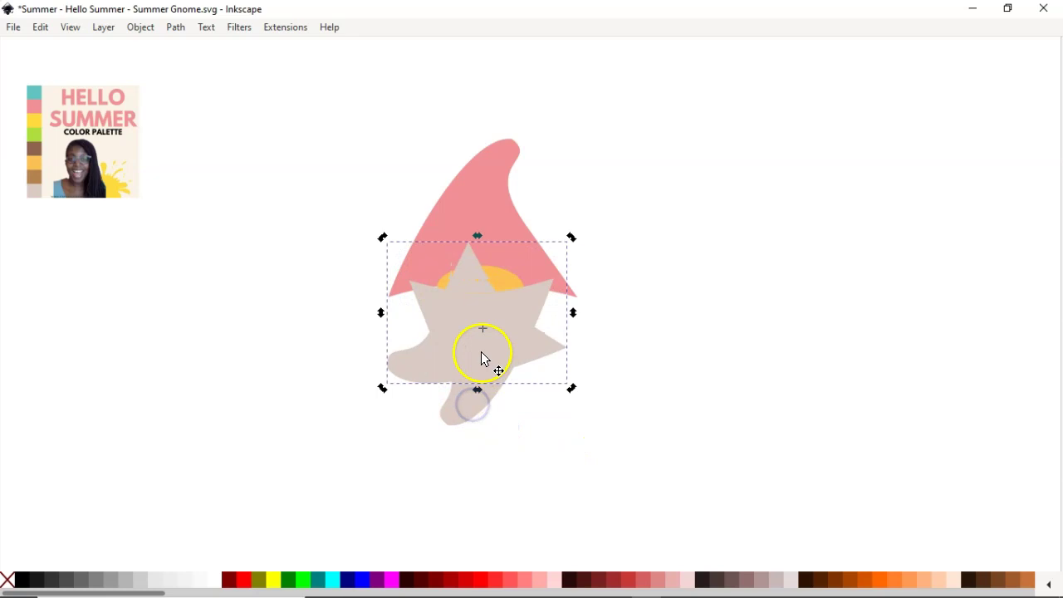
click(480, 359)
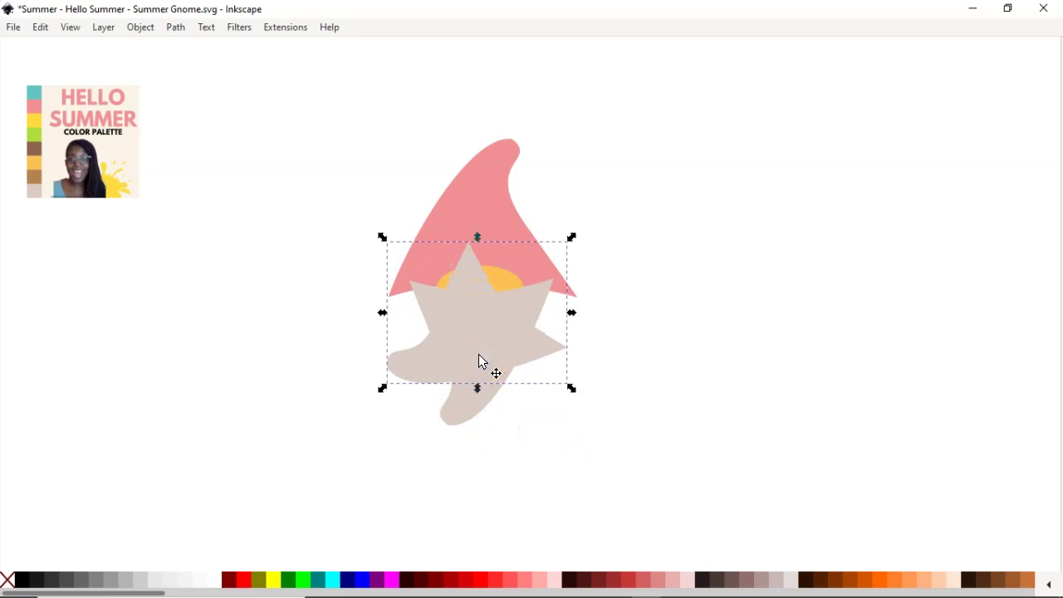
drag(480, 361, 439, 380)
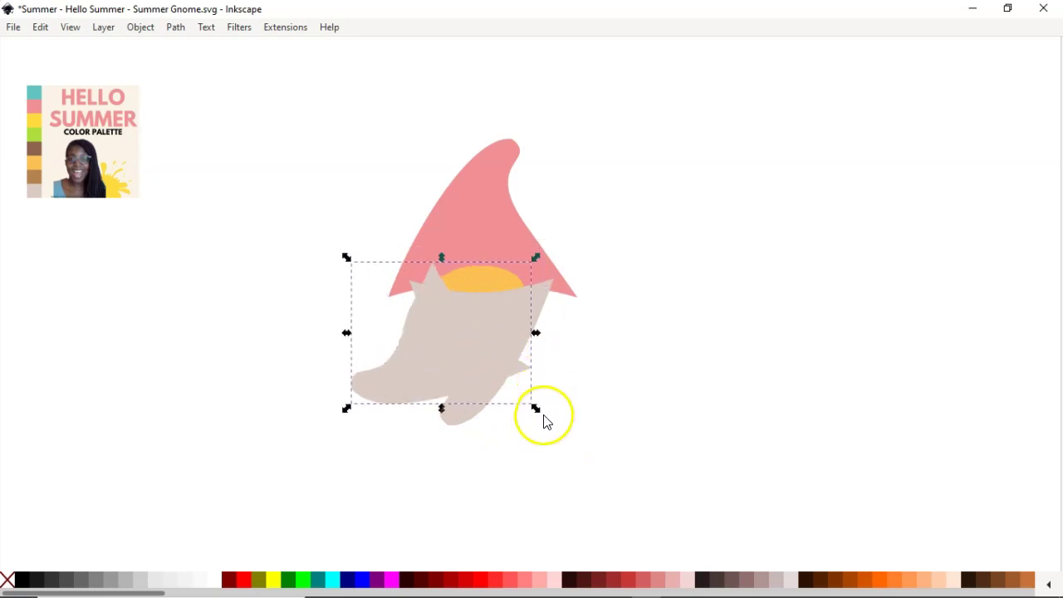
drag(539, 409, 472, 378)
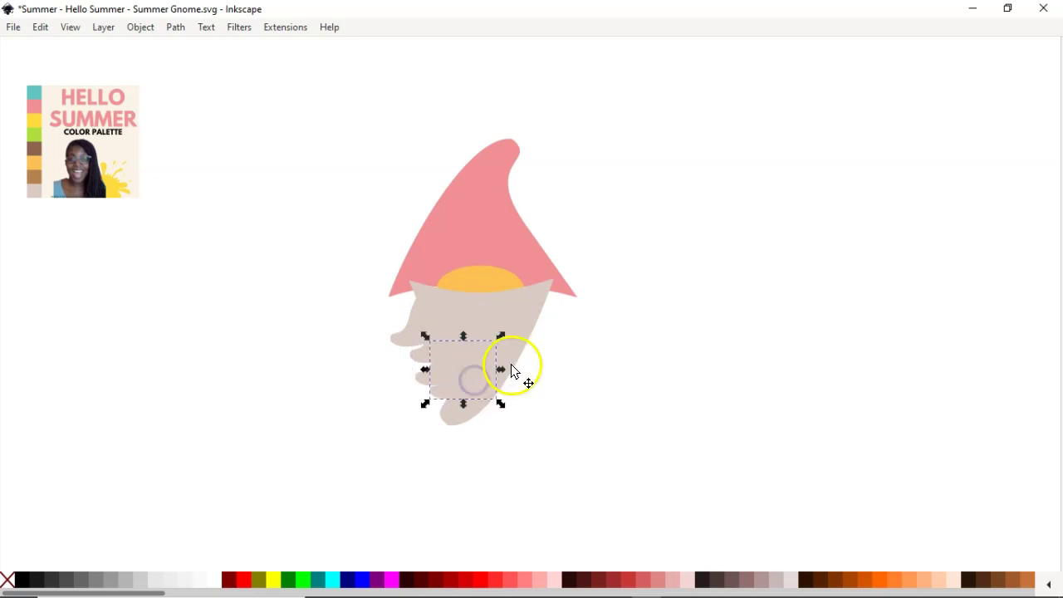
Place another tuft at the beard's lower end and add duplicated, mirrored tufts down its right edge
double_click(468, 368)
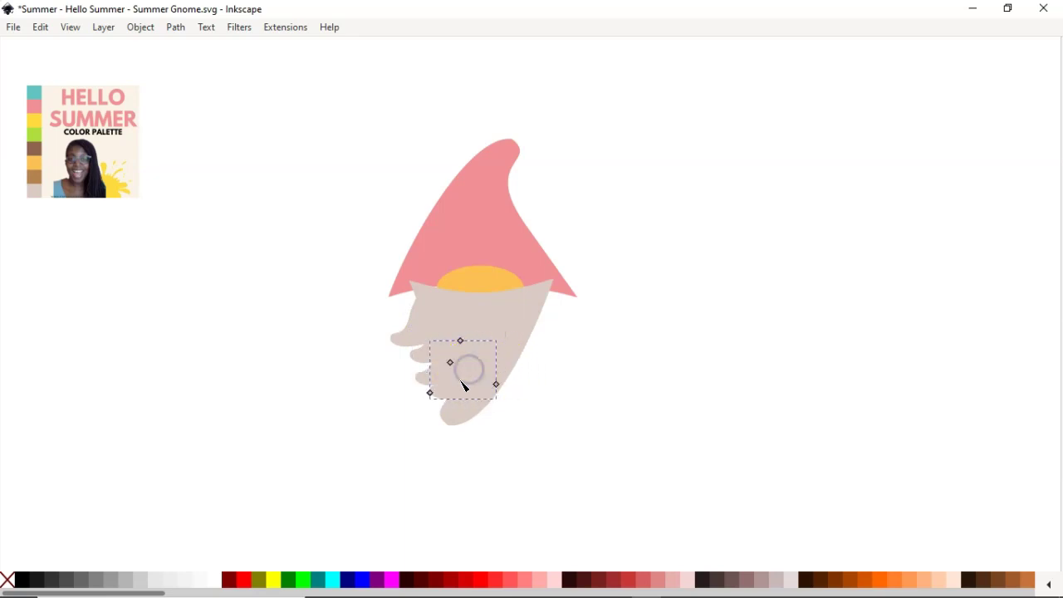
click(467, 382)
click(467, 382)
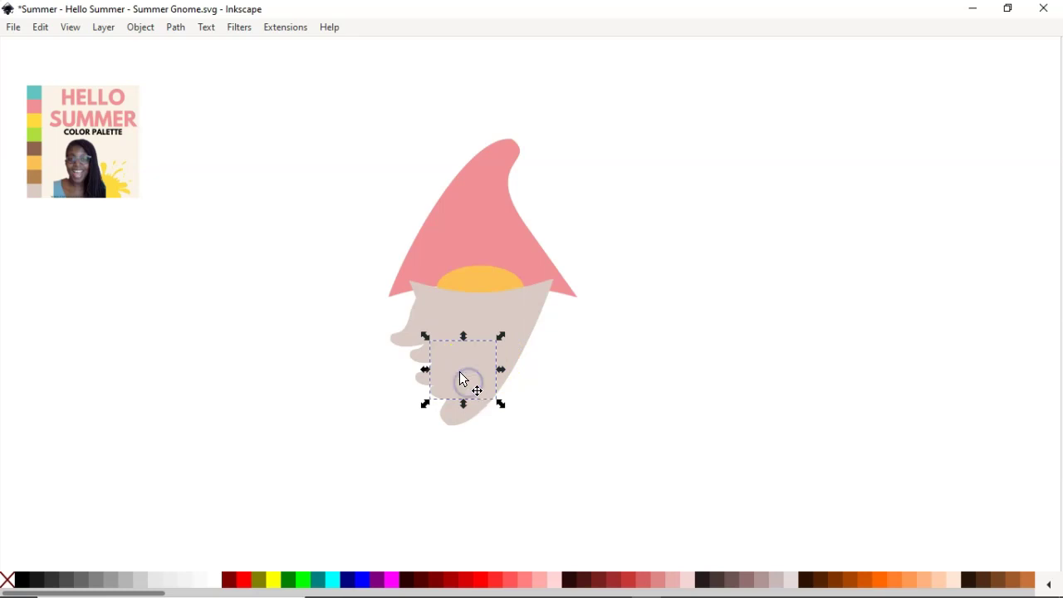
drag(463, 379, 484, 421)
click(535, 324)
key(ctrl+d)
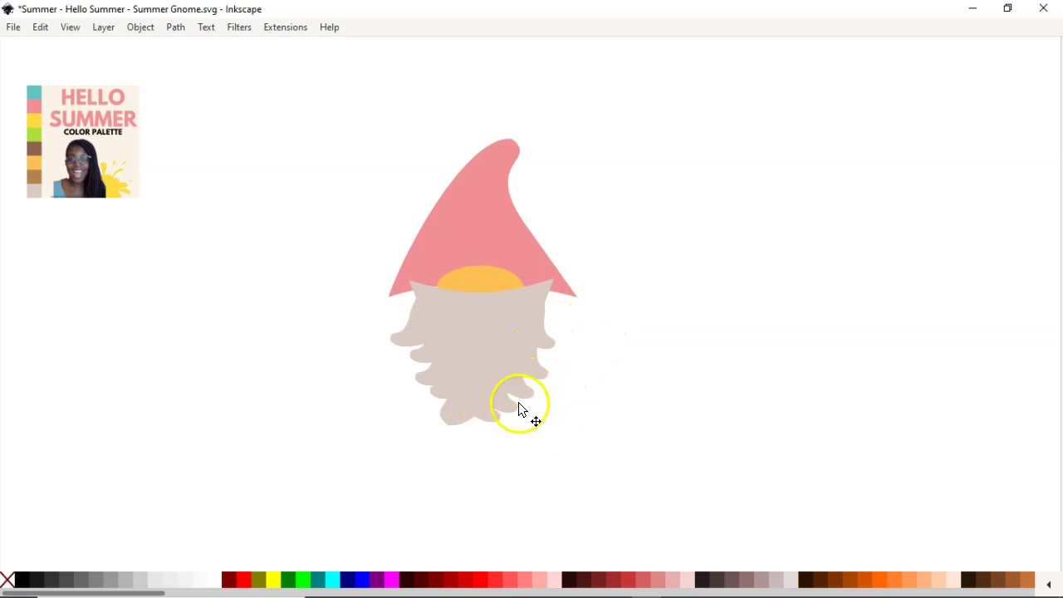
Combine all the beard pieces into a single shape and check it by moving it, undoing the move and showing its nodes
drag(604, 459, 370, 281)
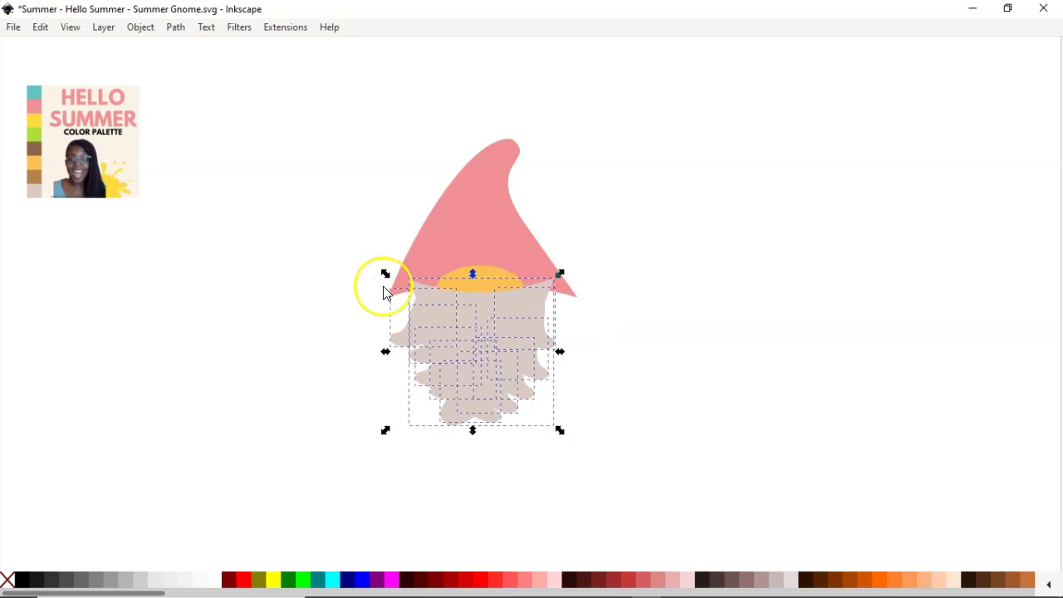
key(ctrl+g)
drag(495, 356, 674, 391)
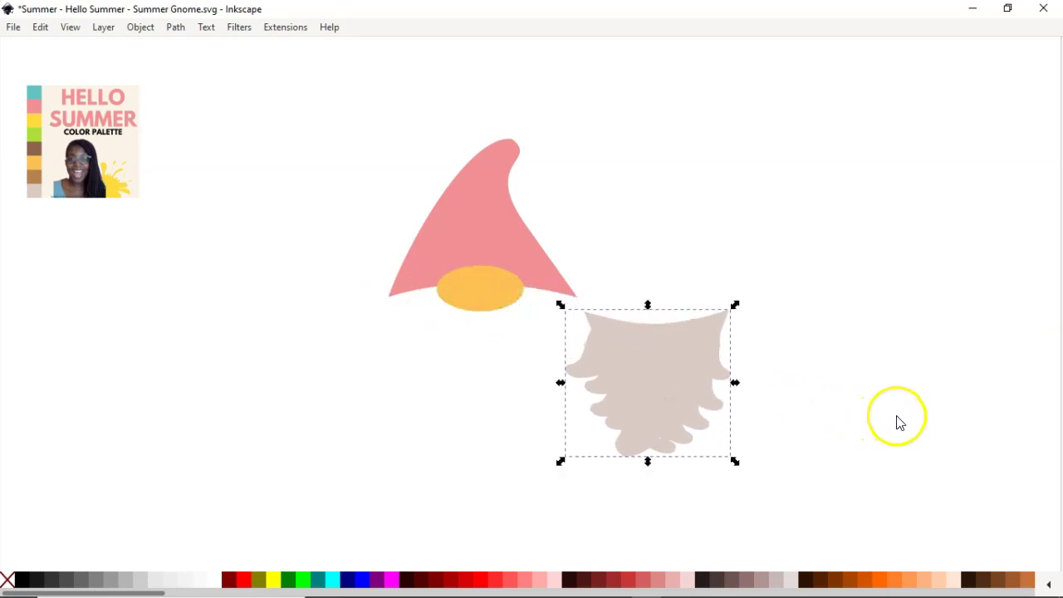
key(ctrl+z)
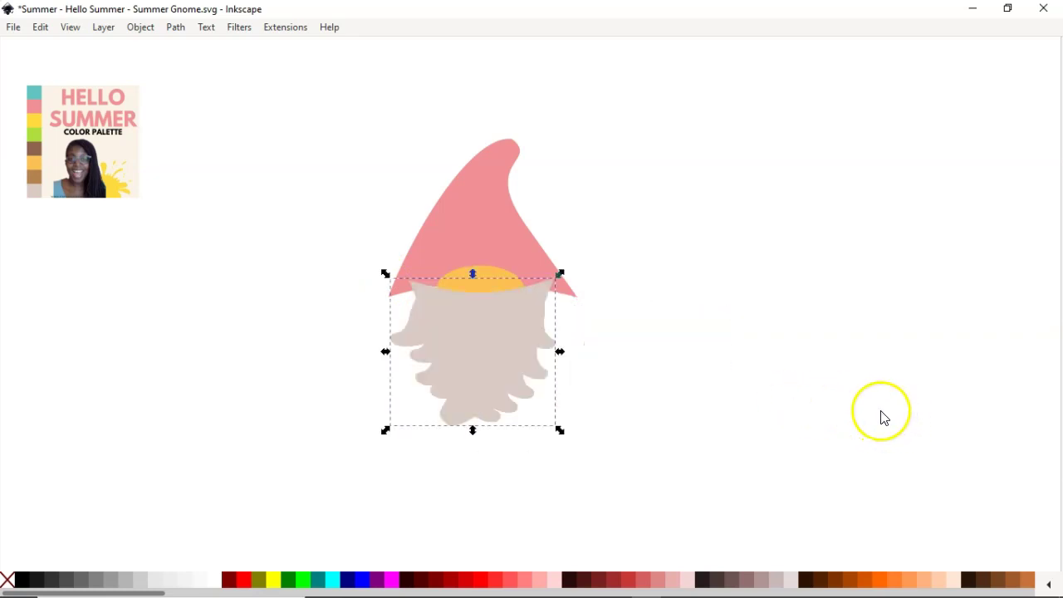
click(459, 305)
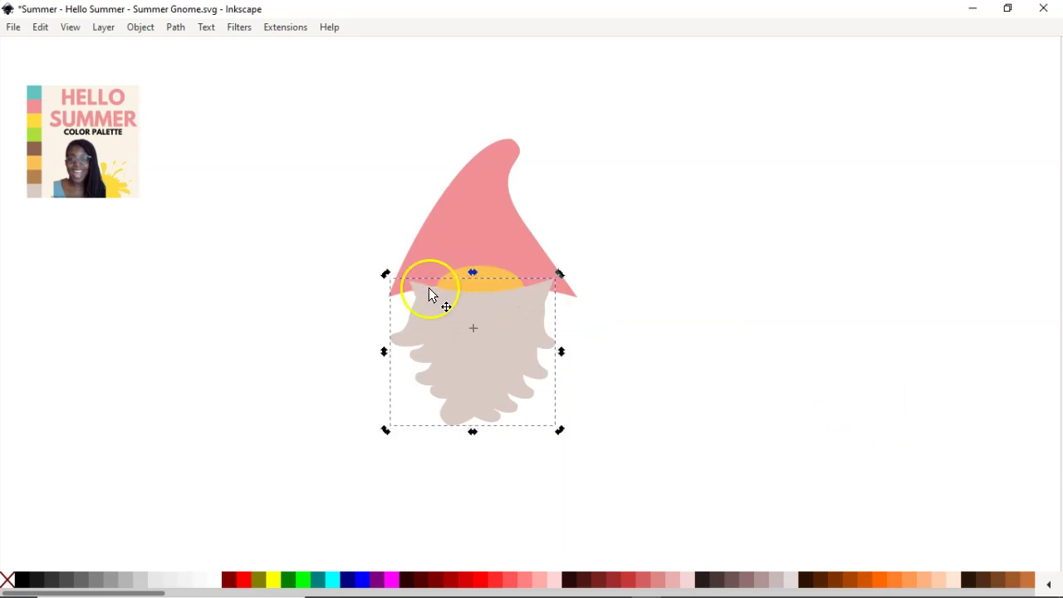
double_click(430, 293)
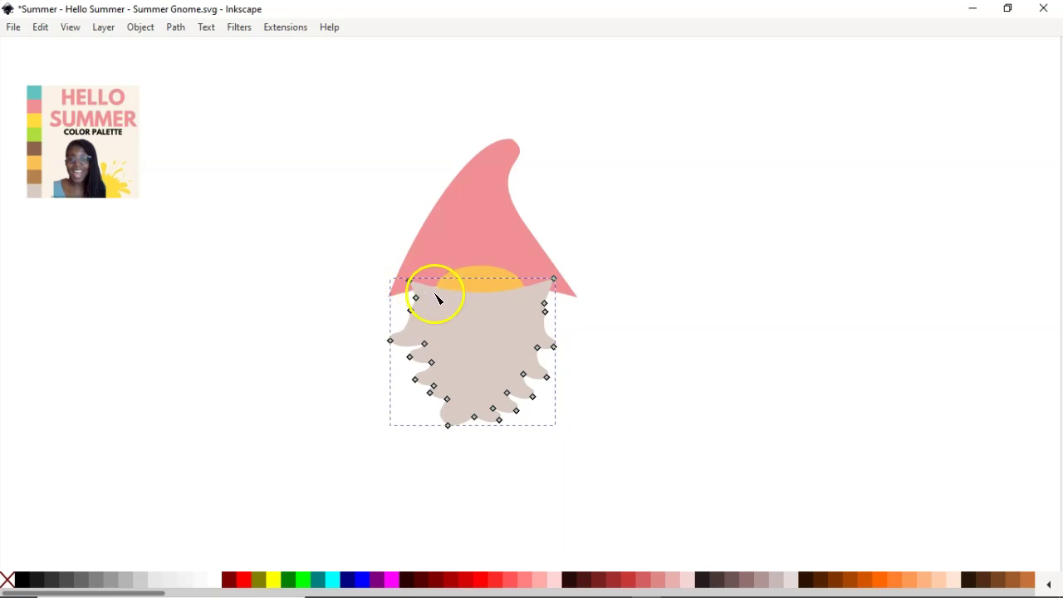
key(s)
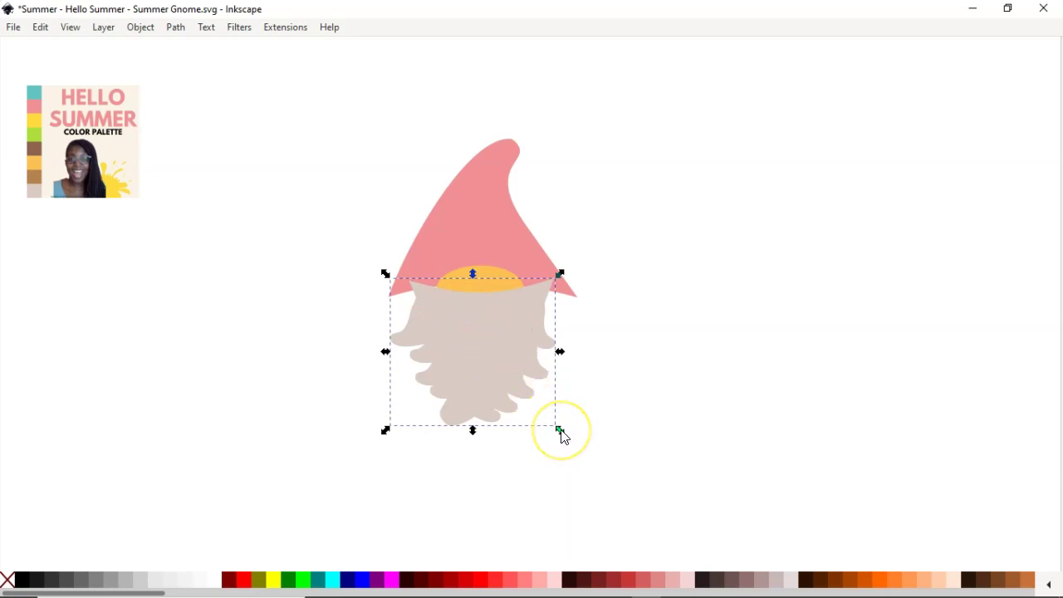
Enlarge the beard in stages until it extends past both ends of the hat's brim, and reposition it under the hat
drag(561, 431, 572, 449)
drag(494, 390, 494, 394)
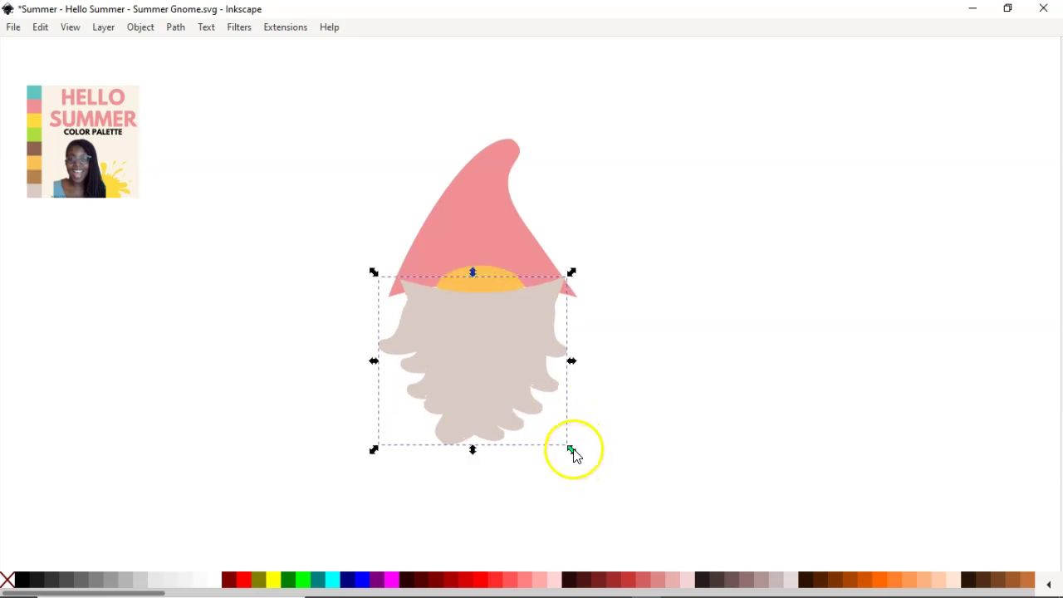
drag(572, 451, 588, 469)
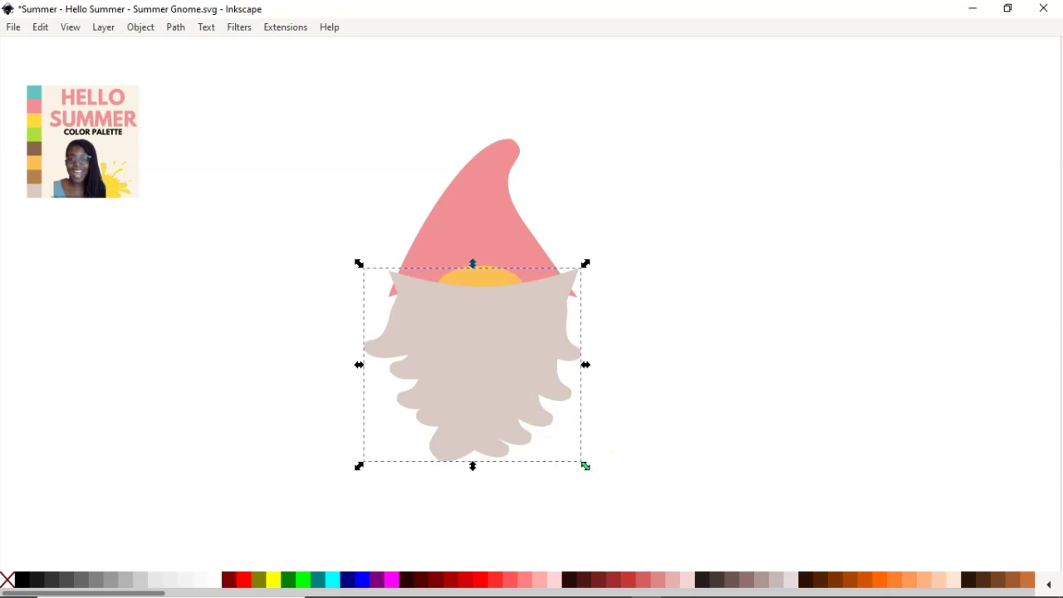
drag(585, 466, 600, 487)
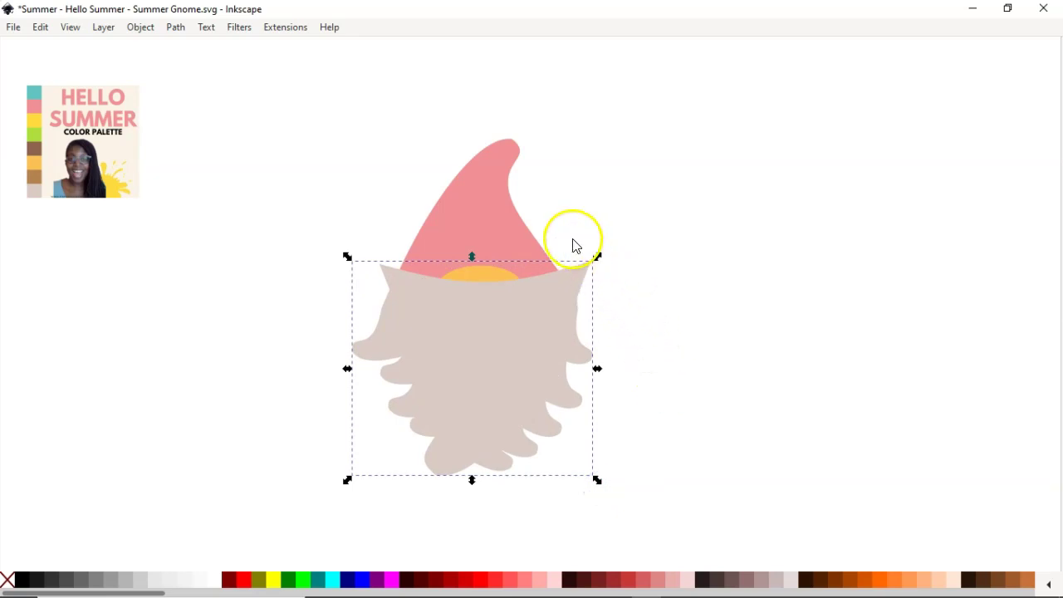
Divide the beard with the hat's shape and delete the beard corner sticking out beyond the brim's right end
shift+click(498, 204)
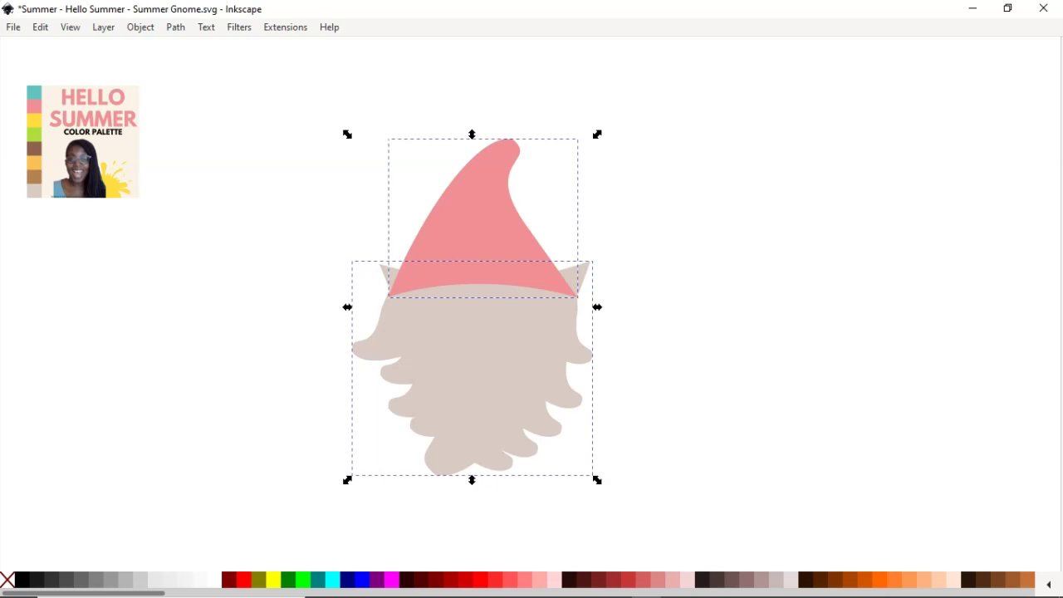
key(ctrl+slash)
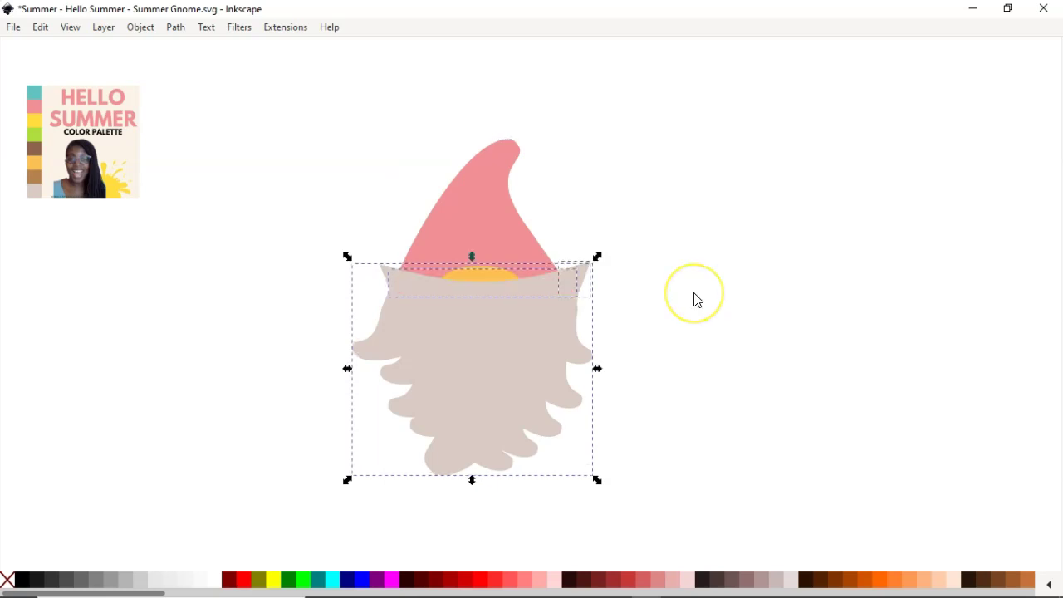
click(685, 293)
click(586, 277)
key(Delete)
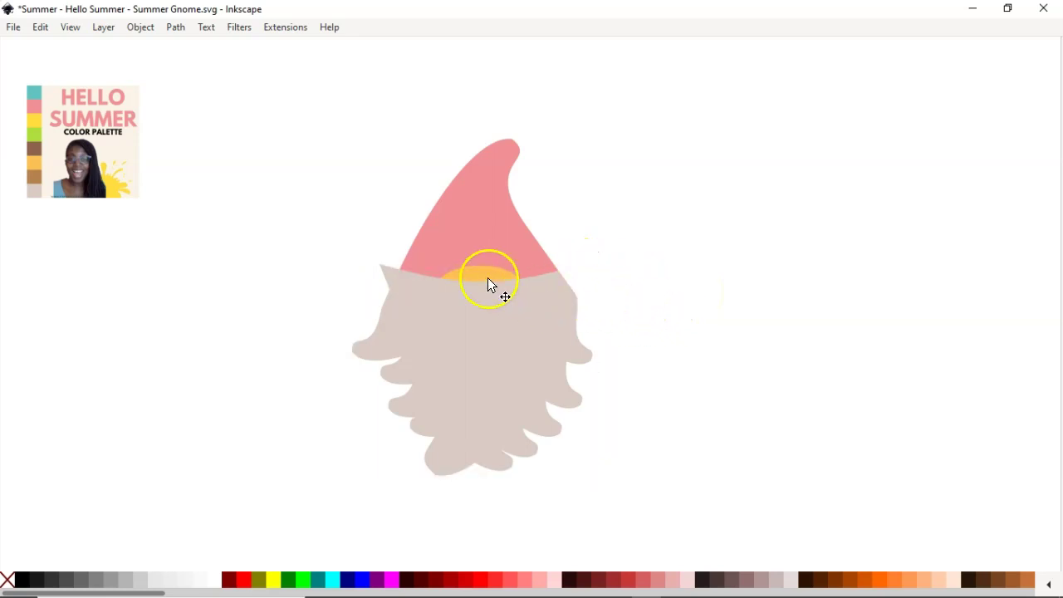
Delete the divided beard strip that overlaps the lower part of the hat
click(382, 268)
click(387, 264)
click(352, 214)
drag(363, 220, 431, 296)
click(393, 281)
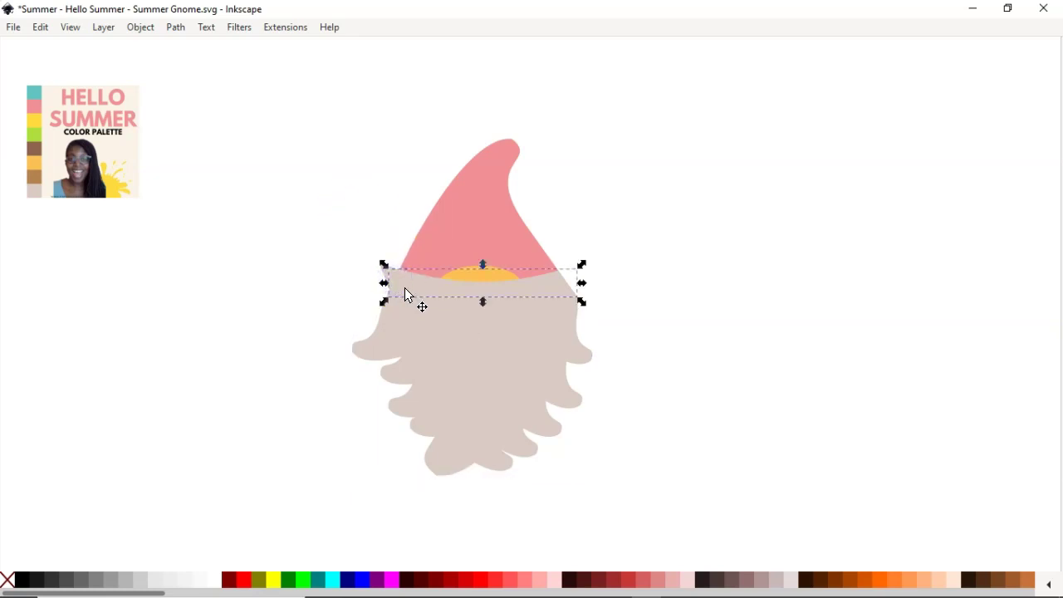
click(365, 285)
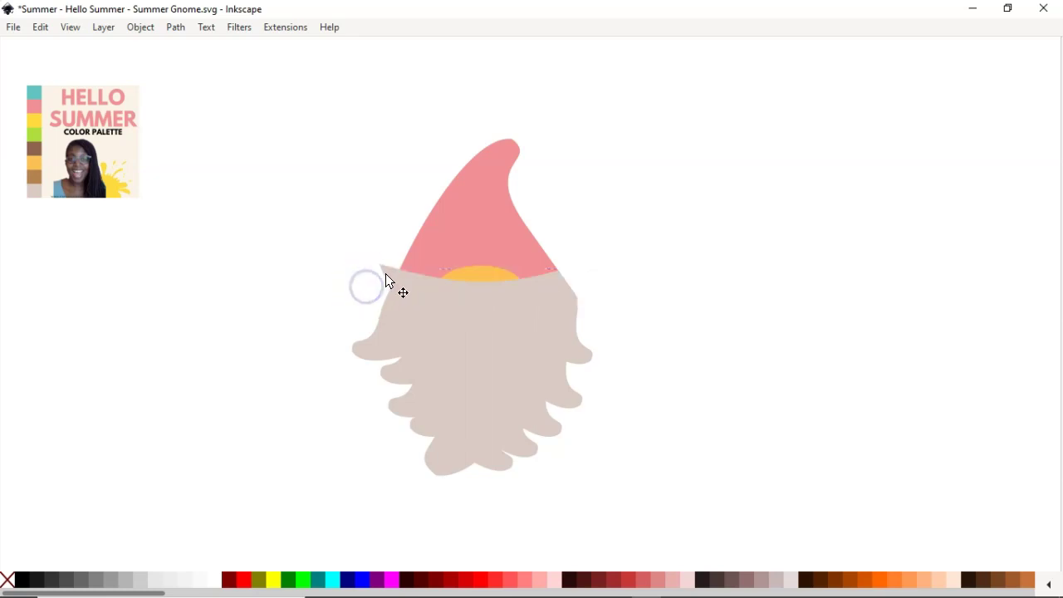
click(390, 304)
key(Delete)
Delete the leftover nodes at the beard's upper-left corner so its edge meets the hat's brim
double_click(391, 276)
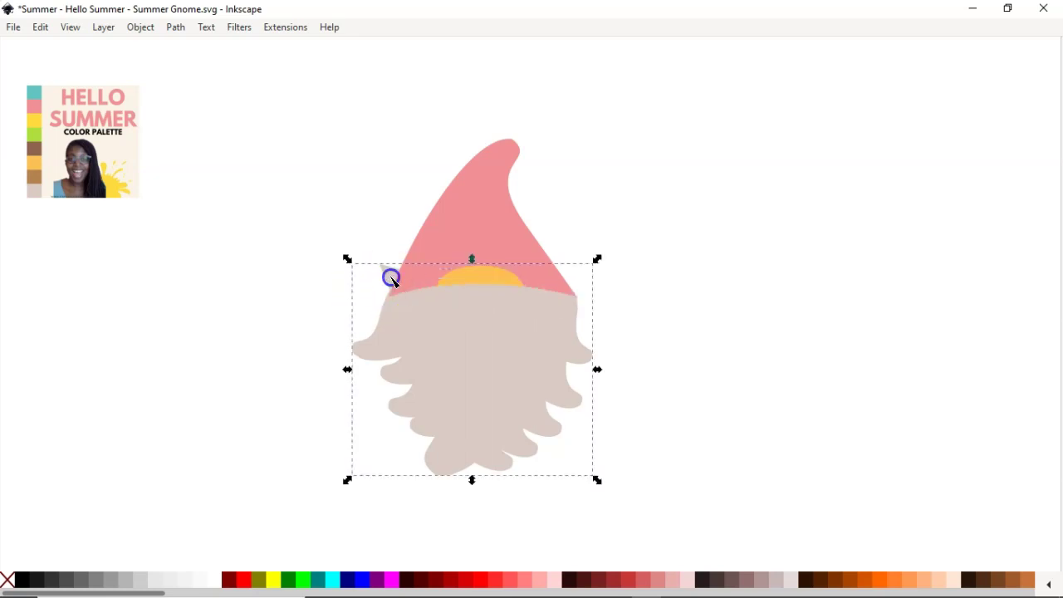
drag(373, 253, 410, 286)
key(Delete)
click(393, 285)
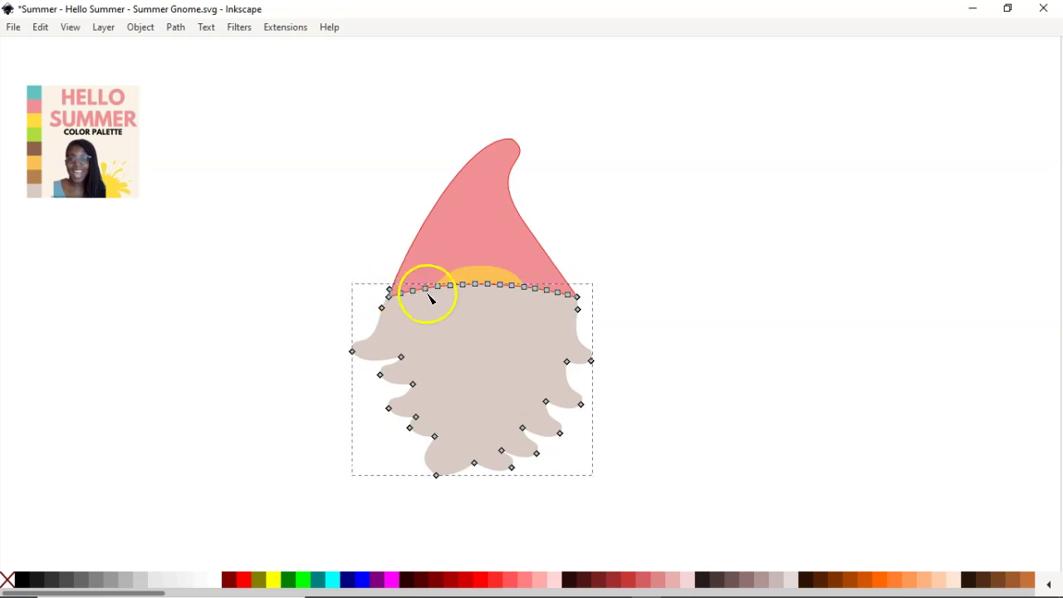
click(389, 290)
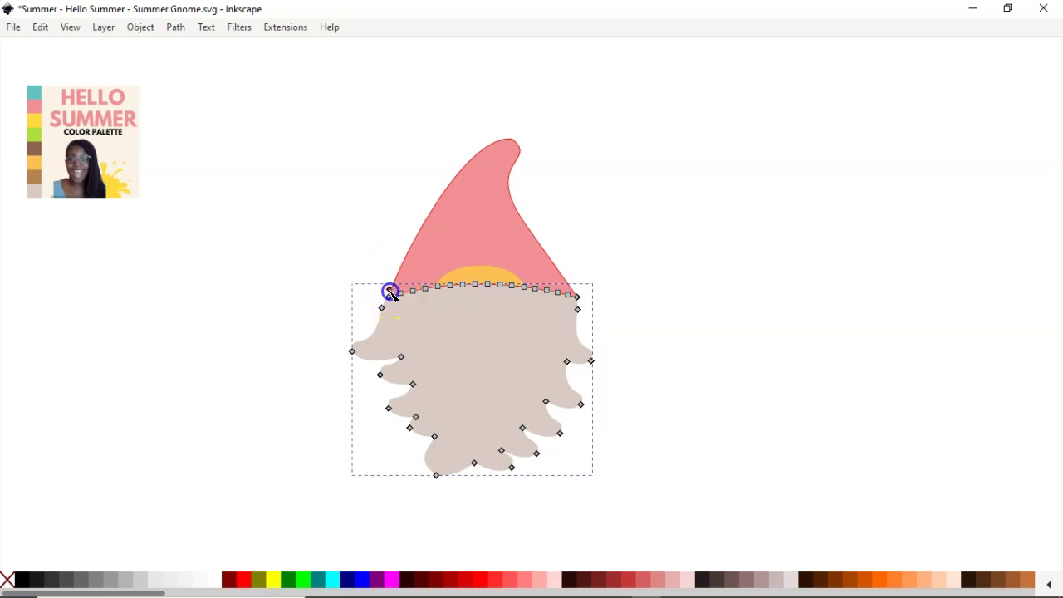
key(Delete)
click(385, 226)
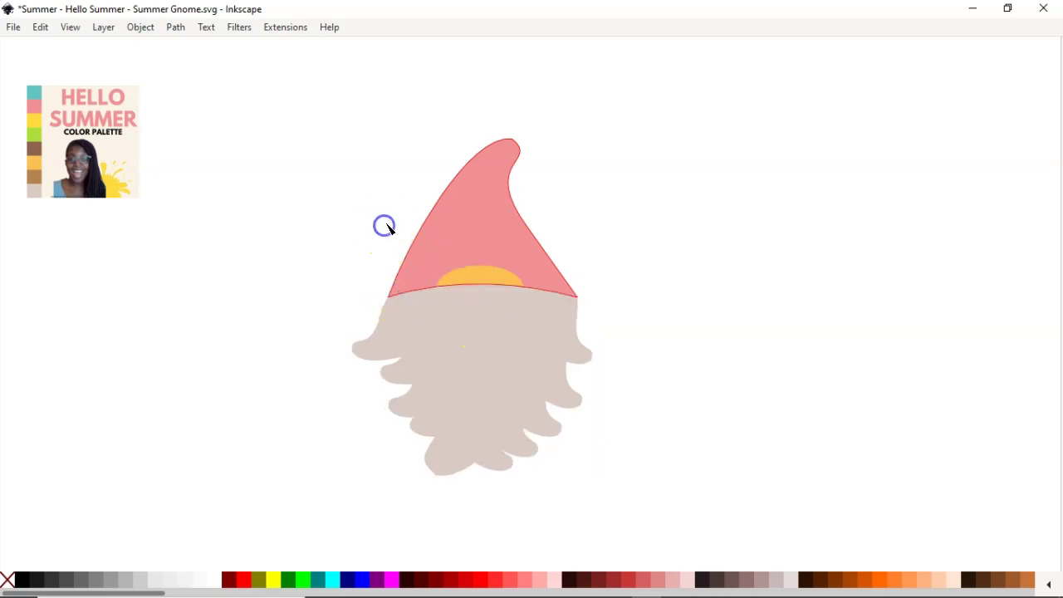
Lower the beard in the stacking order so the whole orange nose sits in front of it
key(s)
click(500, 325)
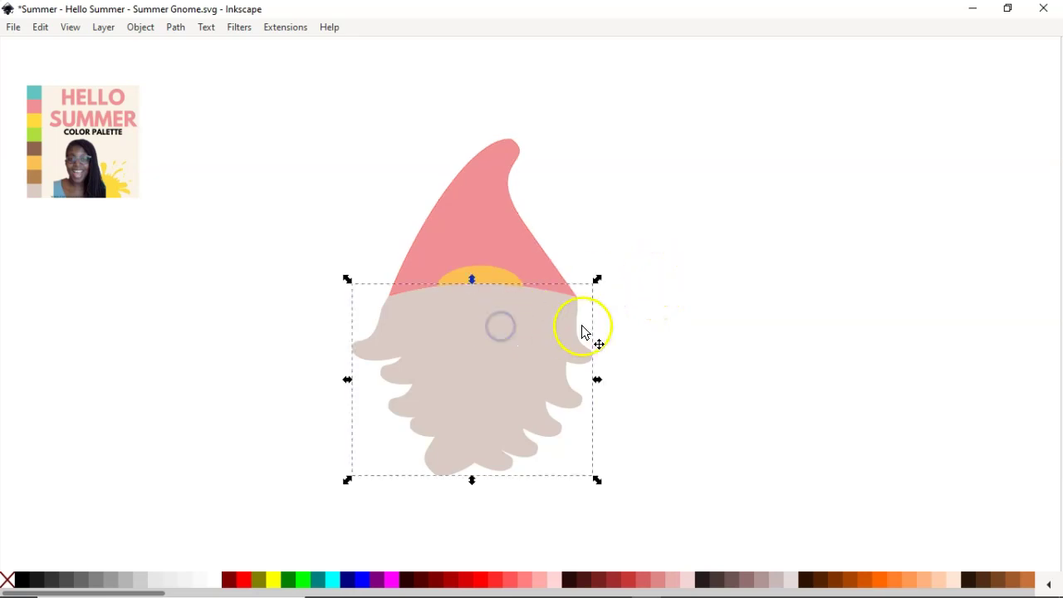
key(Page_Down)
click(661, 287)
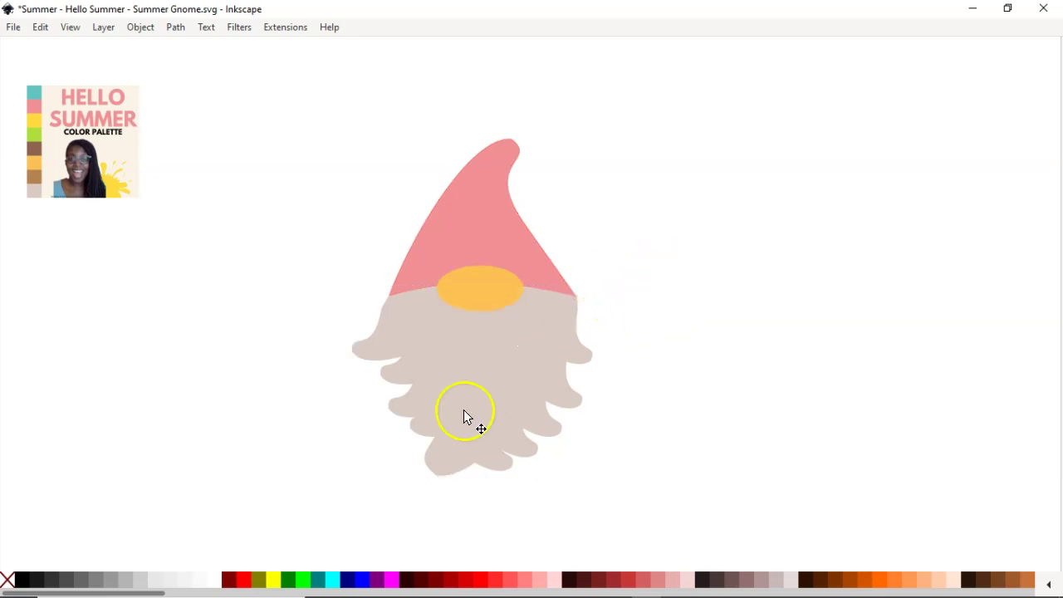
Duplicate the nose, place the copy to the right of the gnome, and enlarge it into a near-round circle
click(493, 290)
key(ctrl+d)
drag(495, 287, 702, 345)
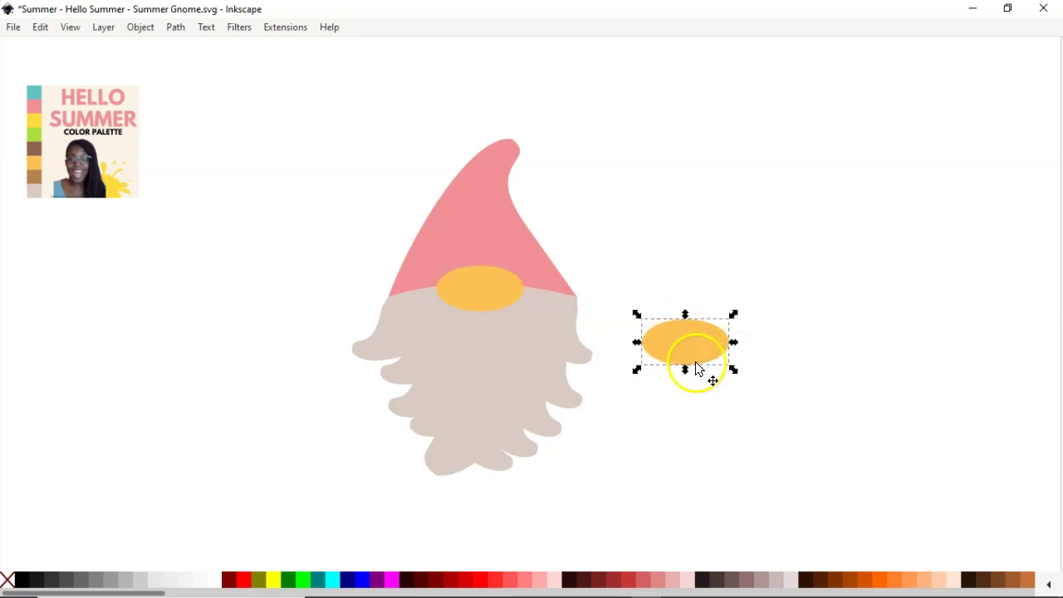
drag(686, 372, 844, 517)
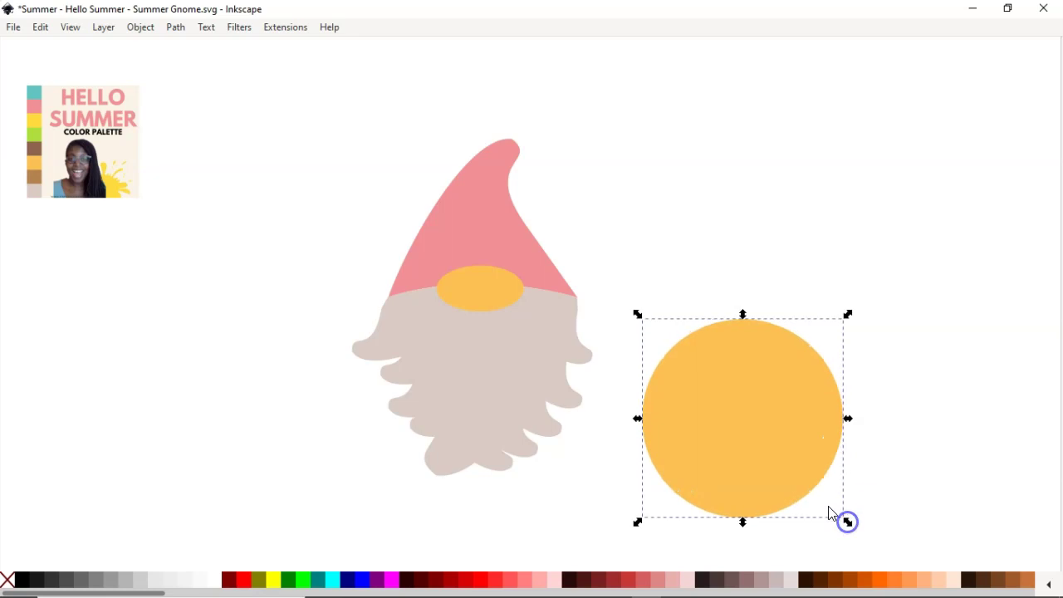
Convert the orange circle to a path and pull its lowest node upward to flatten the base
double_click(762, 466)
key(s)
key(ctrl+shift+c)
double_click(781, 391)
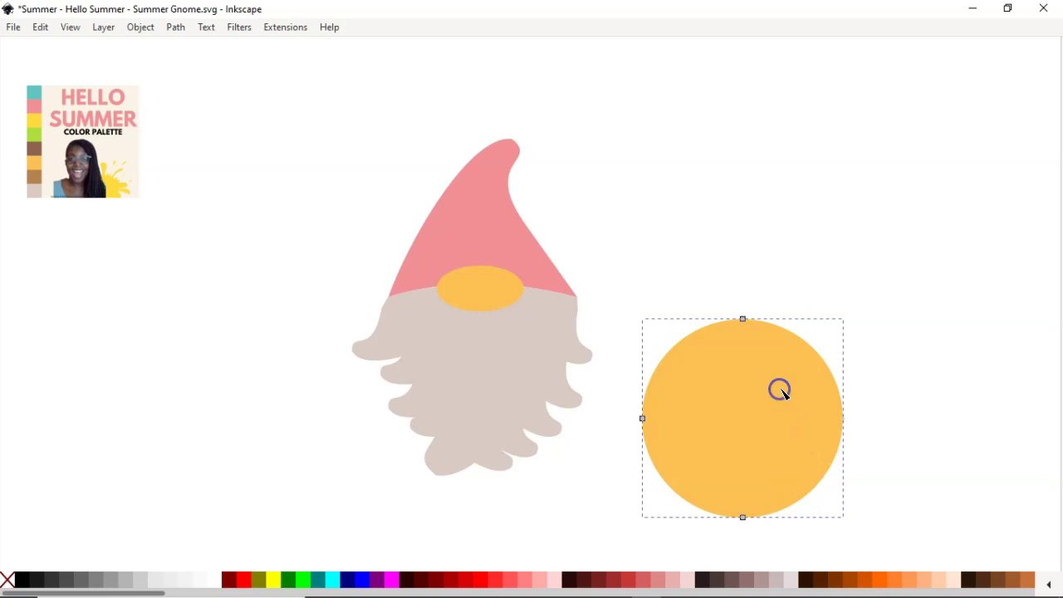
drag(743, 517, 748, 472)
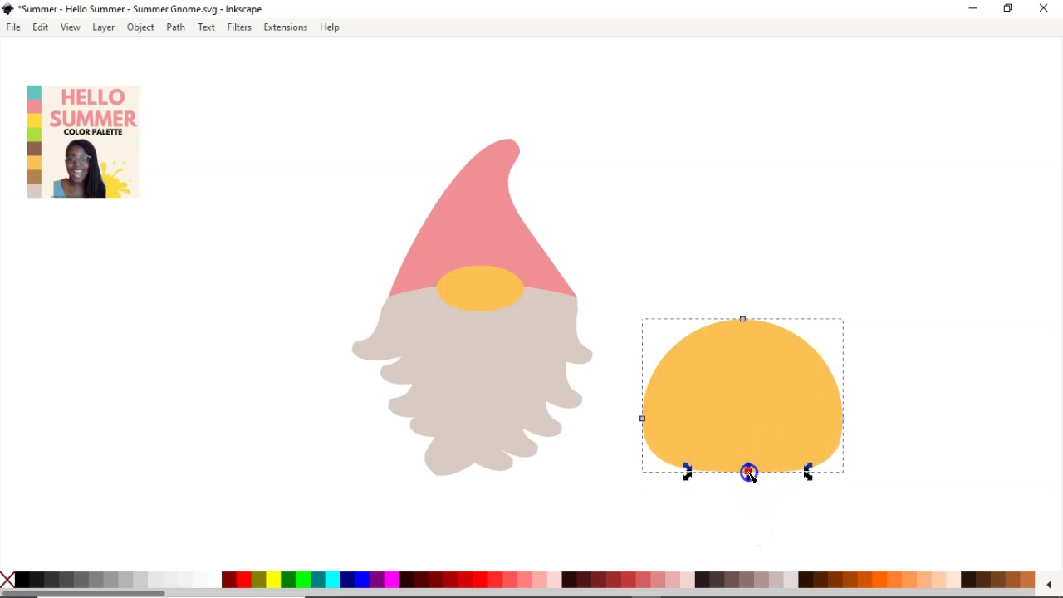
click(894, 387)
key(s)
Place the flattened orange shape over the beard and resize it into a body slightly wider than the hat's brim
drag(758, 399, 499, 396)
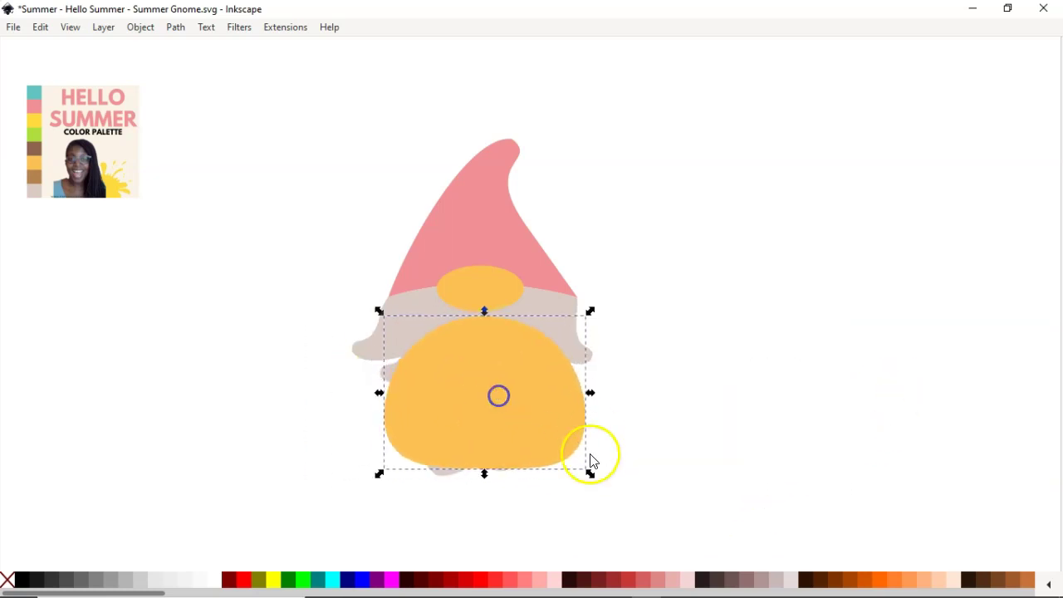
drag(590, 473, 619, 502)
mouse_move(549, 434)
mouse_down()
mouse_move(556, 463)
mouse_move(546, 451)
mouse_up()
drag(613, 409, 586, 407)
drag(503, 419, 515, 411)
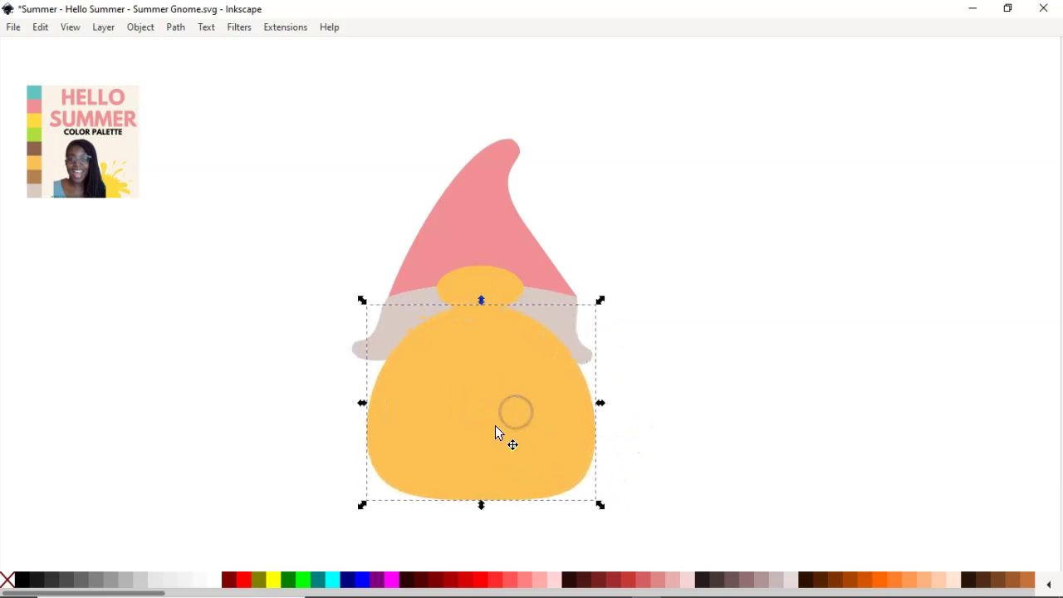
Fill the body with the pink sampled from the hat and lower it behind the beard
key(d)
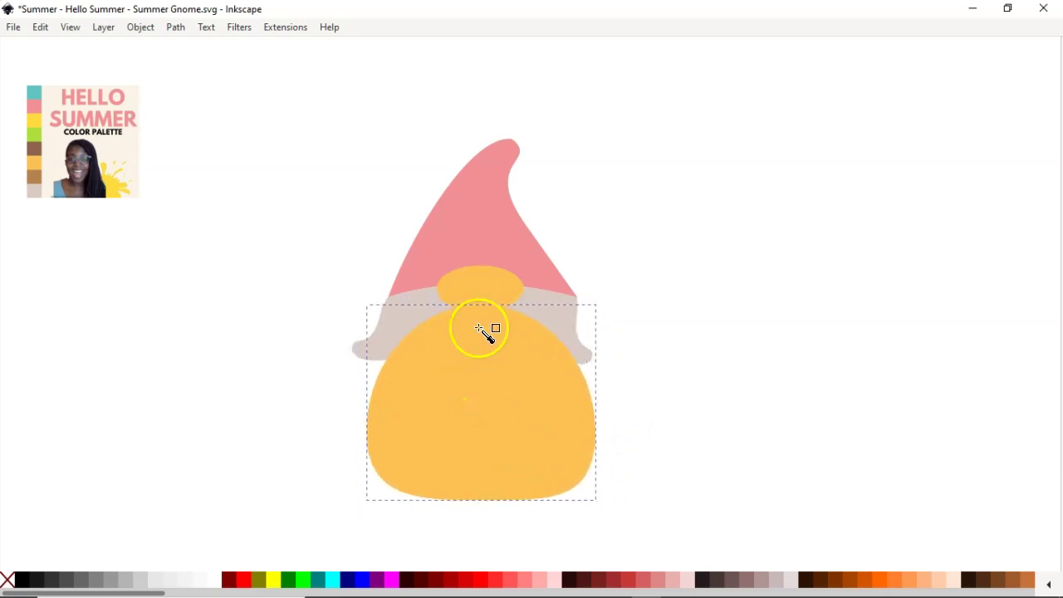
click(465, 230)
key(s)
click(526, 390)
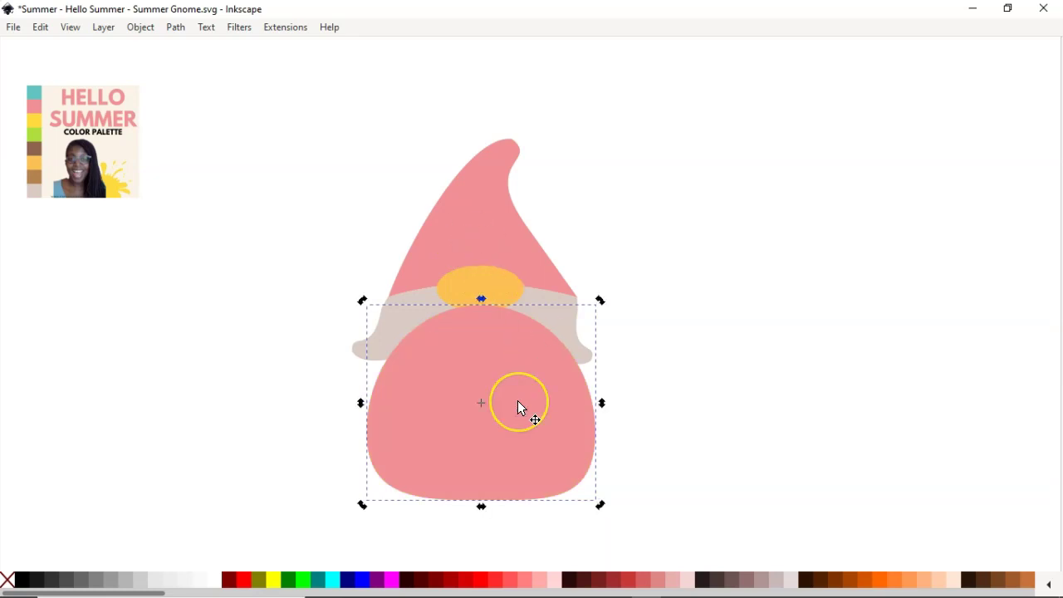
key(Page_Down)
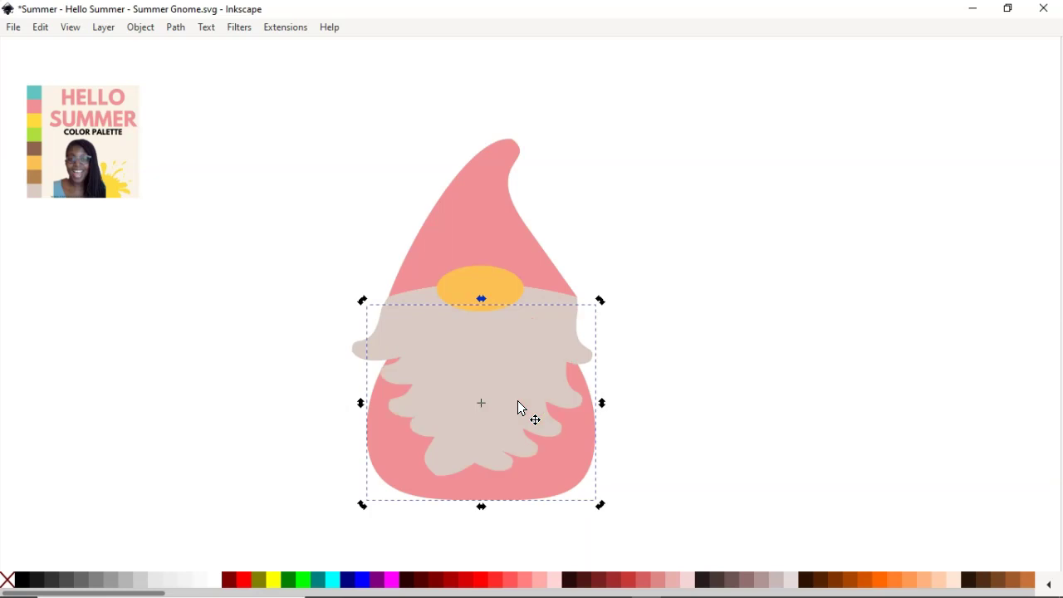
click(699, 425)
click(489, 368)
key(Page_Up)
key(Page_Down)
click(500, 338)
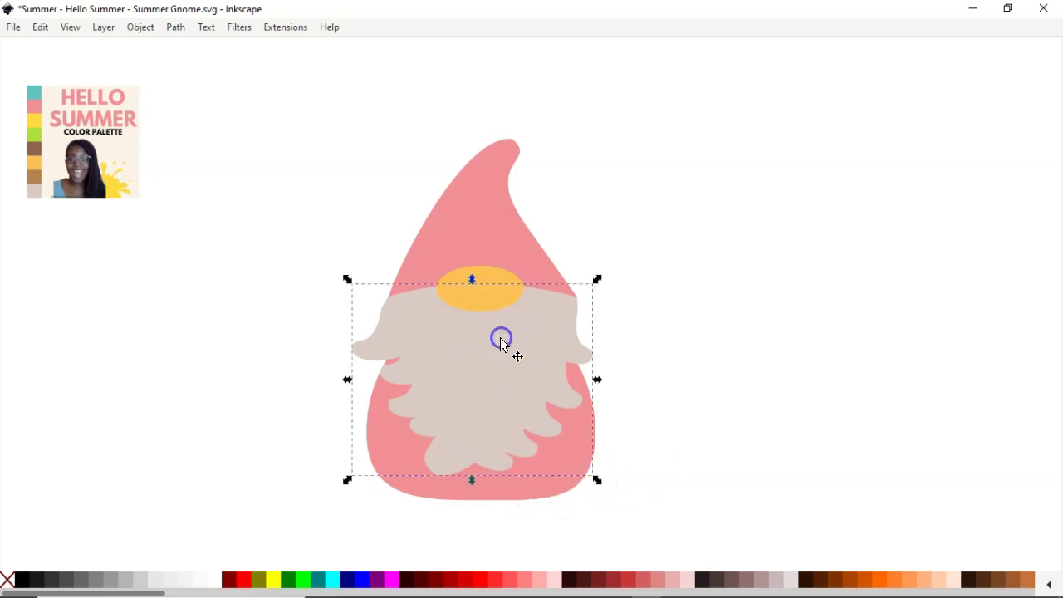
click(684, 368)
Duplicate the nose, place the copy at the body's lower left as a foot, and fill it with the palette's light brown
click(484, 287)
click(485, 290)
key(ctrl+d)
drag(511, 291, 461, 504)
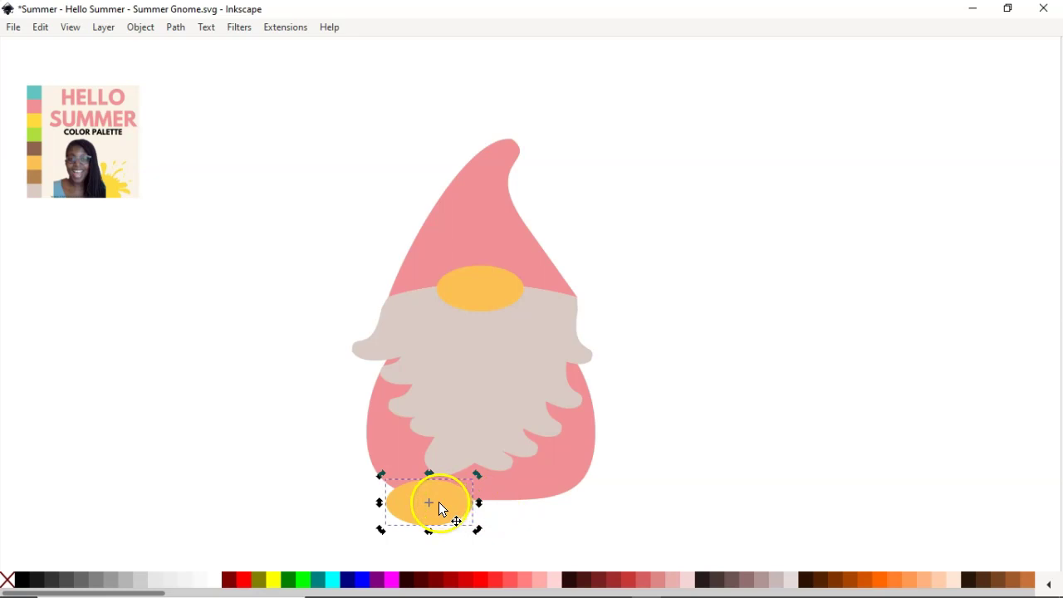
key(d)
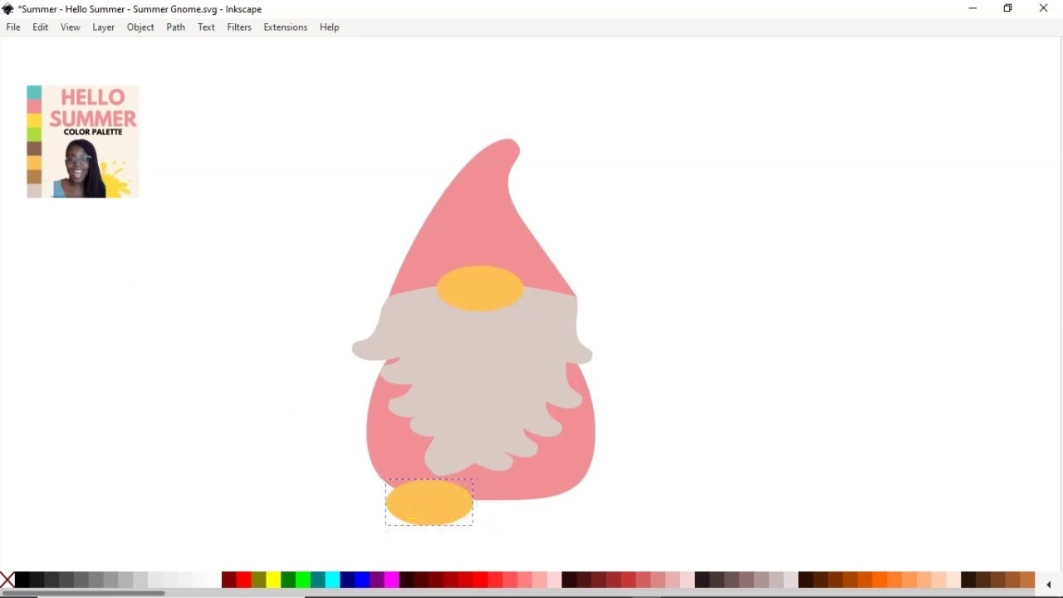
click(38, 179)
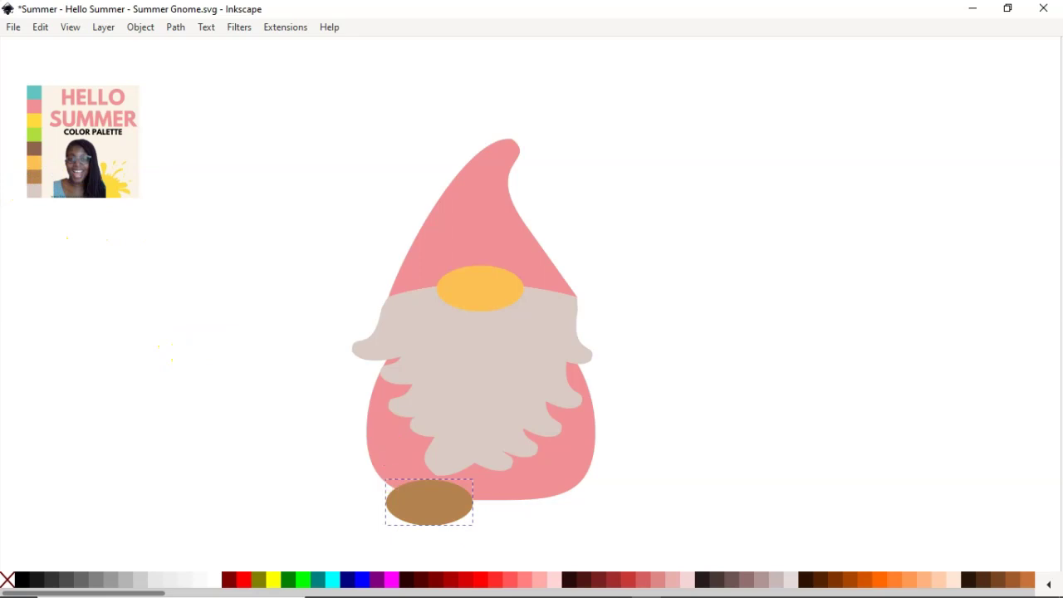
key(s)
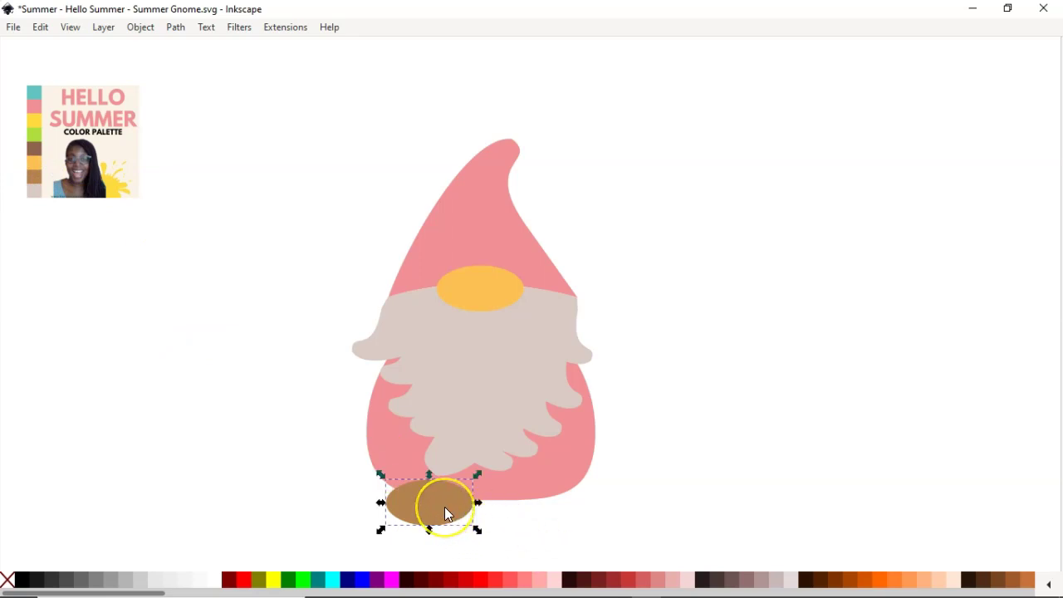
Duplicate the brown foot, place the copy beside it under the body's right half, and save the file
key(ctrl+d)
drag(438, 508, 535, 506)
key(ctrl+s)
Convert the nose to a path, duplicate it to the left of the body, and pull the copy's left node inward to flatten that end
click(493, 295)
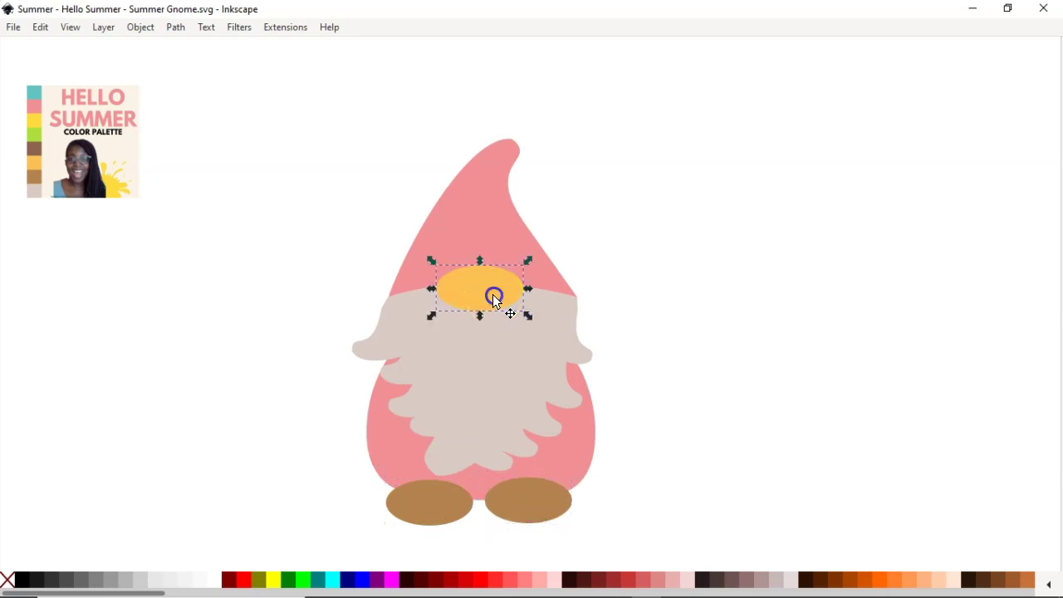
double_click(493, 294)
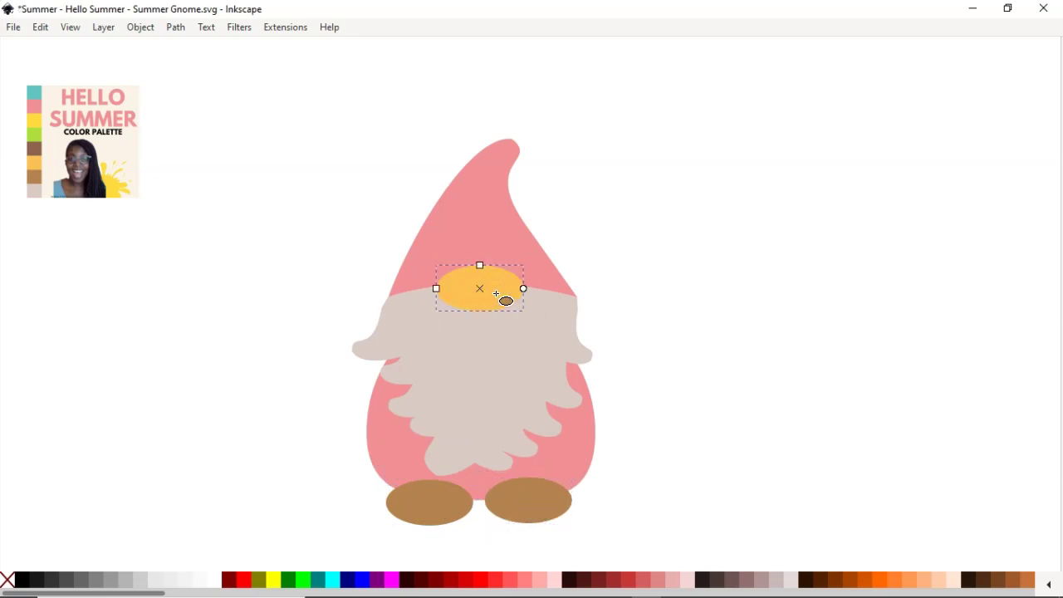
key(ctrl+shift+c)
key(ctrl+d)
drag(495, 294, 363, 391)
double_click(365, 390)
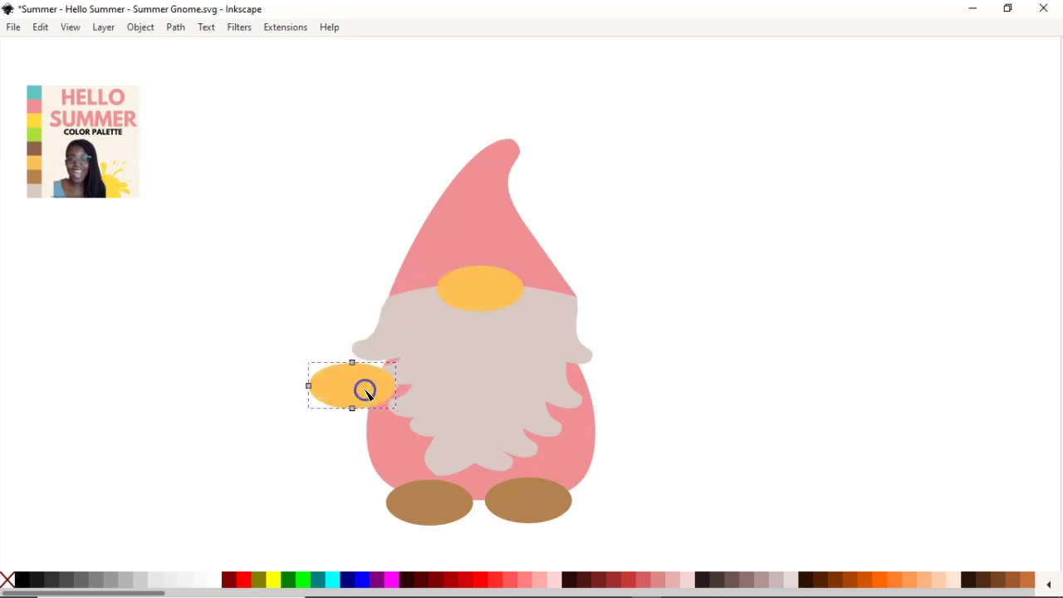
drag(309, 387, 333, 387)
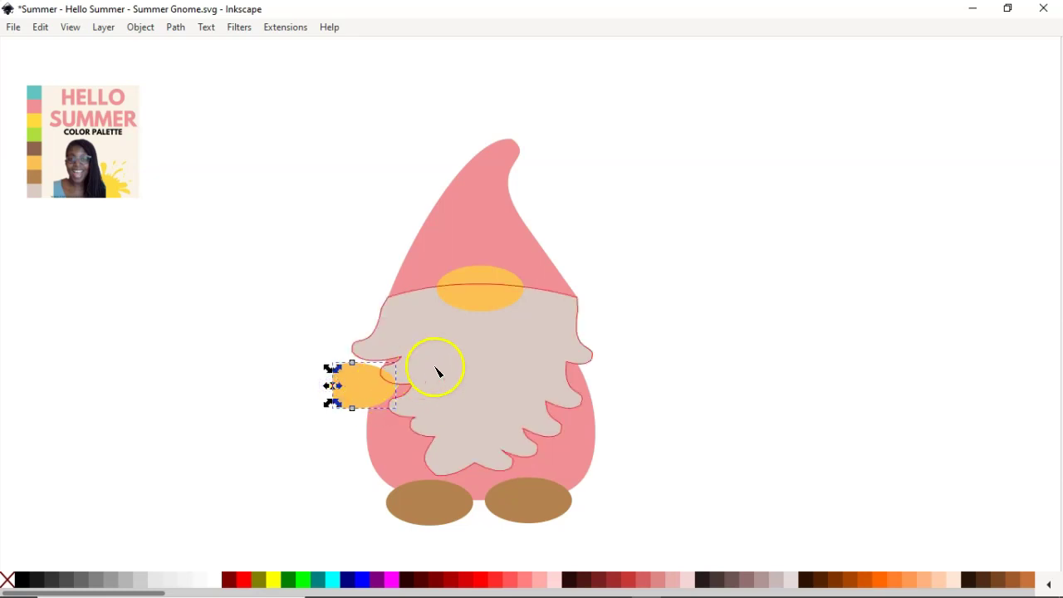
Mirror the flattened orange copy horizontally, set it against the body's left edge, and tilt it as a hand
key(s)
click(321, 424)
click(372, 393)
key(h)
click(353, 410)
click(370, 394)
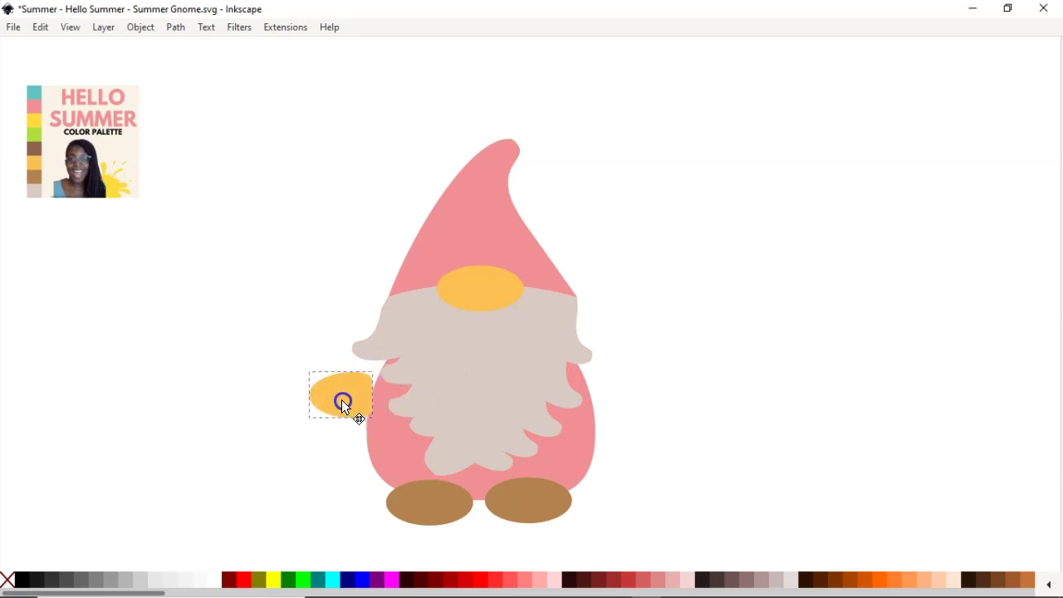
drag(343, 397, 309, 412)
click(346, 388)
click(671, 395)
Duplicate the hand, shrink the copy into a small thumb, and place it at the hand's upper edge
click(348, 392)
click(349, 403)
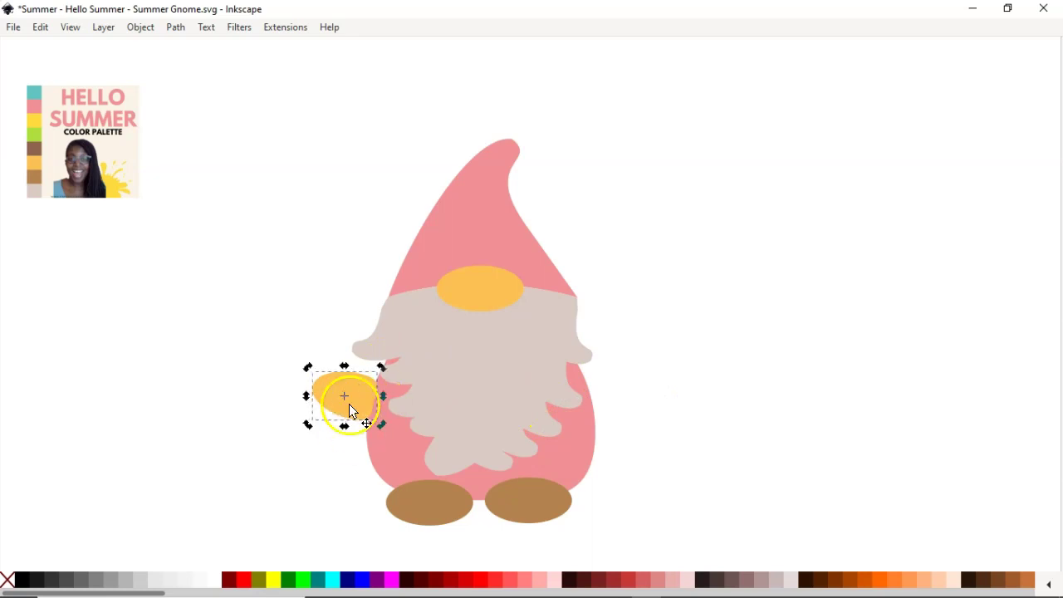
drag(383, 423, 361, 390)
click(657, 354)
click(304, 352)
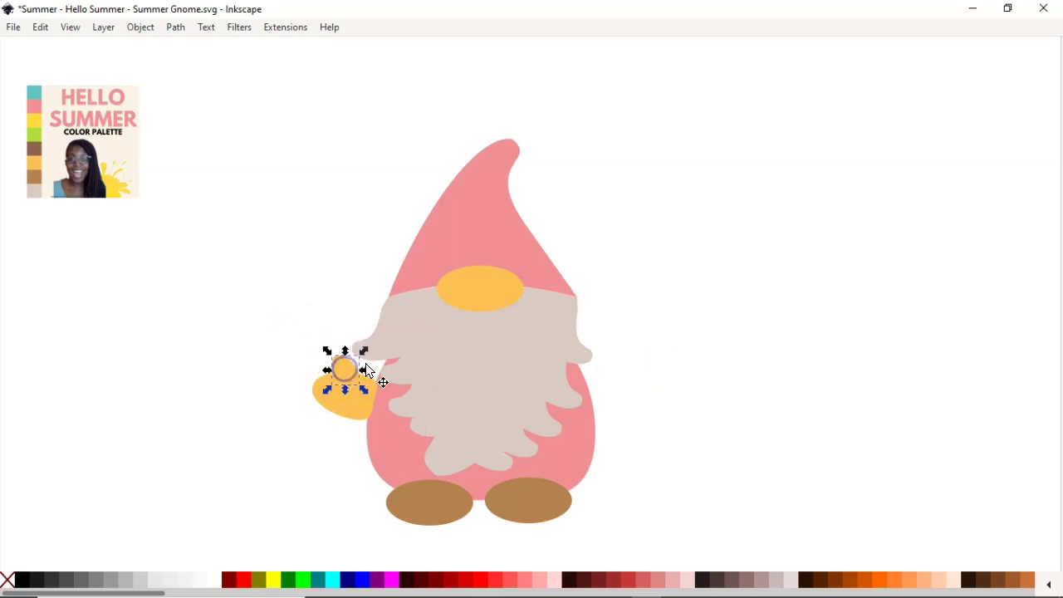
click(345, 366)
drag(327, 350, 325, 356)
key(h)
key(v)
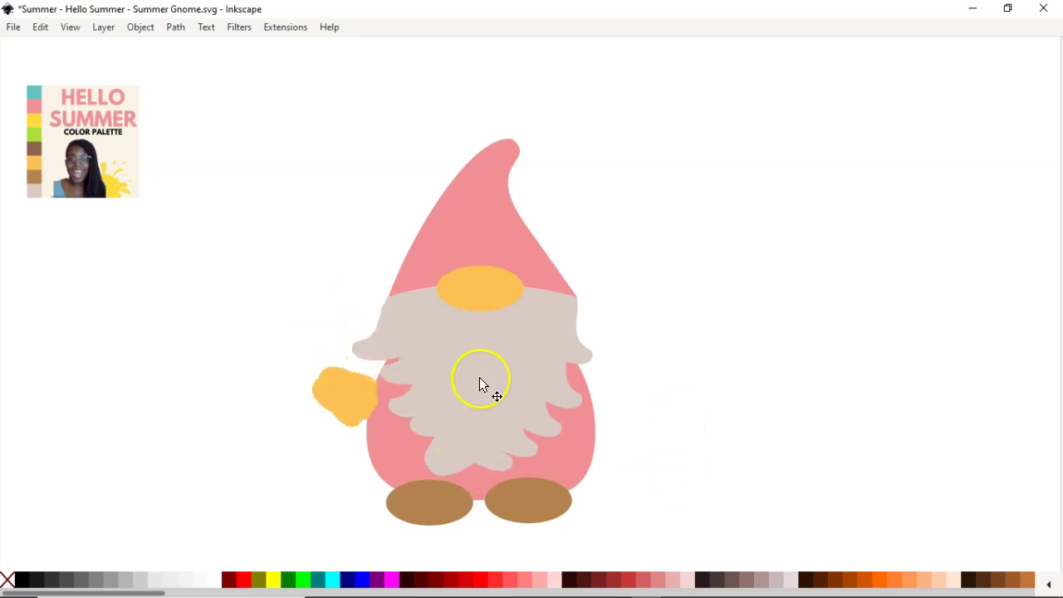
key(ctrl+z)
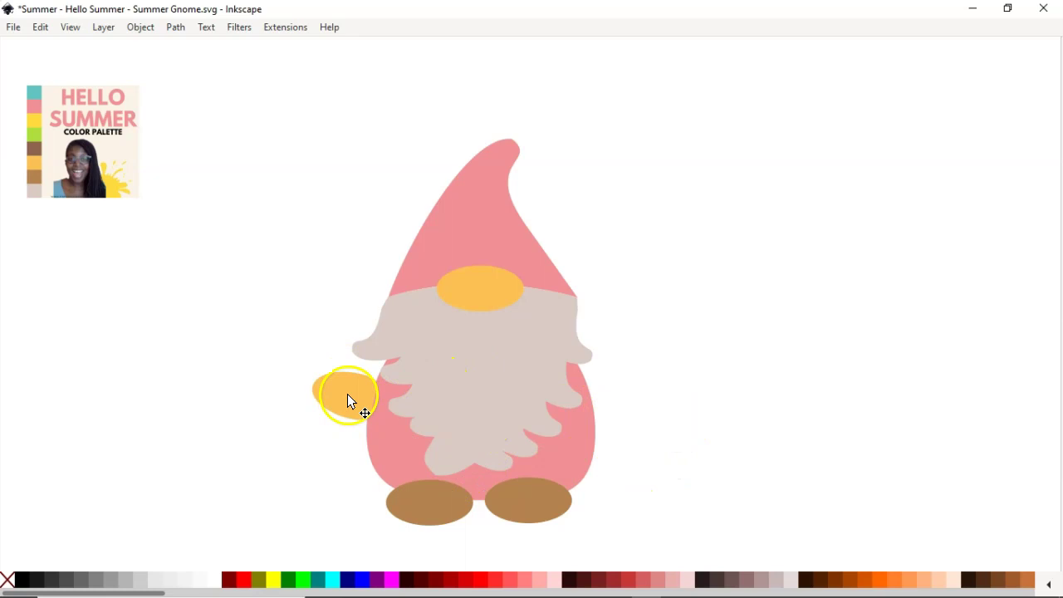
Divide the hand with a duplicate of the body and delete the piece that overlaps the body
click(347, 401)
ctrl+scroll(392, 422, up, 3)
click(372, 365)
click(260, 364)
shift+click(350, 455)
click(263, 457)
click(364, 425)
key(ctrl+d)
shift+click(263, 365)
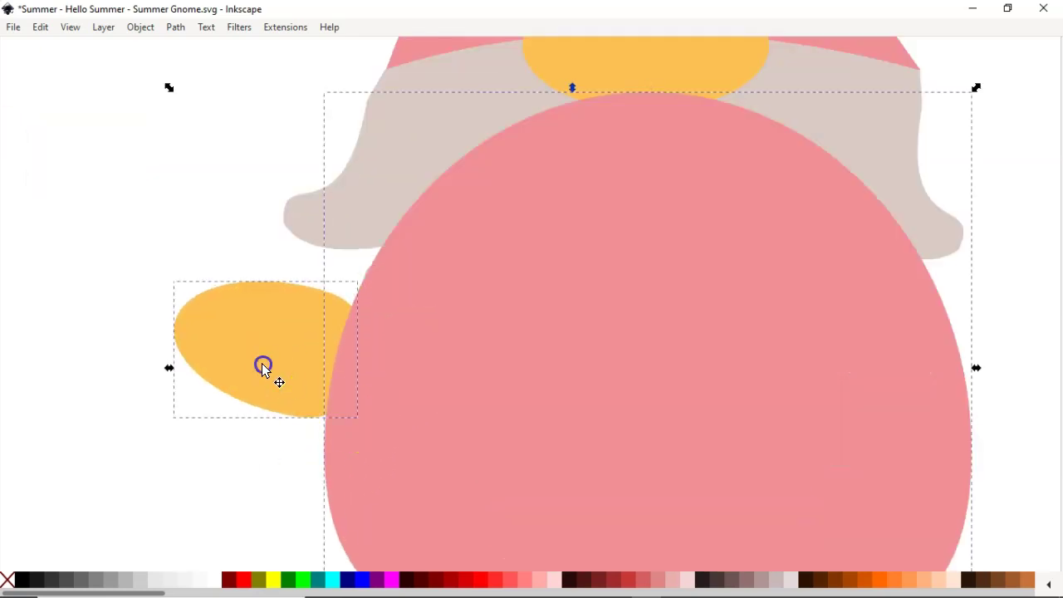
key(ctrl+slash)
click(344, 357)
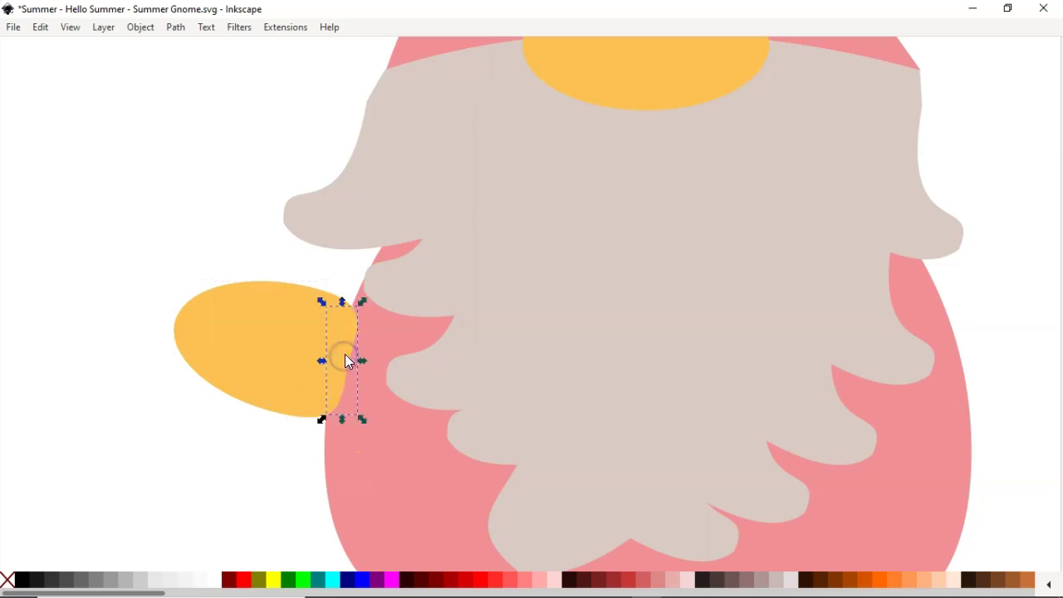
key(Delete)
Duplicate the trimmed hand, shrink and tilt the copy as a thumb, and place it on the hand's upper edge
drag(303, 355, 254, 343)
key(ctrl+z)
click(262, 442)
click(303, 353)
key(ctrl+d)
click(265, 326)
drag(169, 276, 215, 265)
click(259, 370)
drag(260, 372, 291, 302)
click(139, 221)
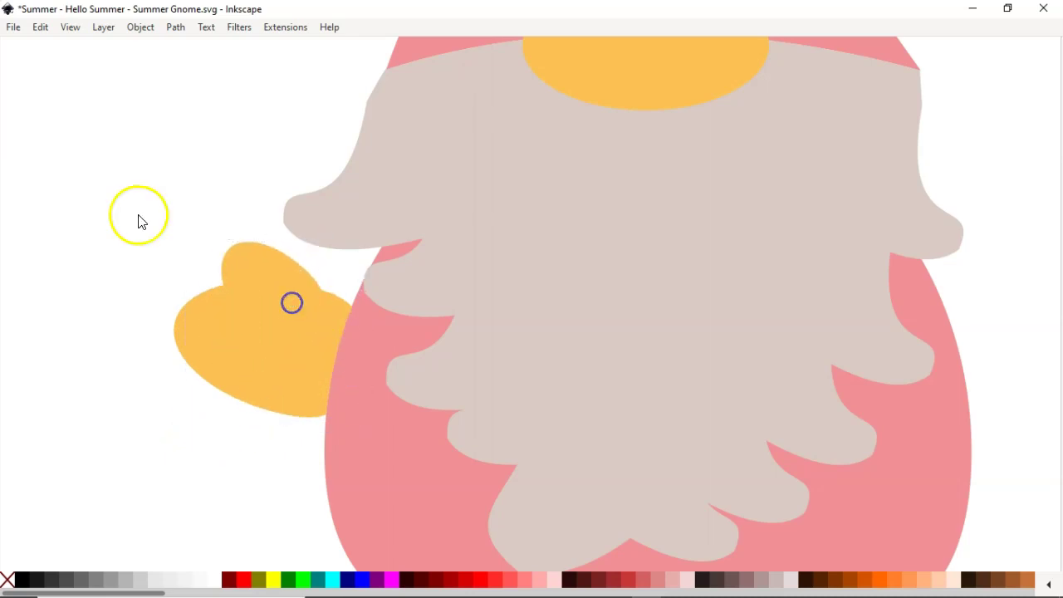
Unite the thumb and the hand into a single shape
scroll(380, 388, down, 3)
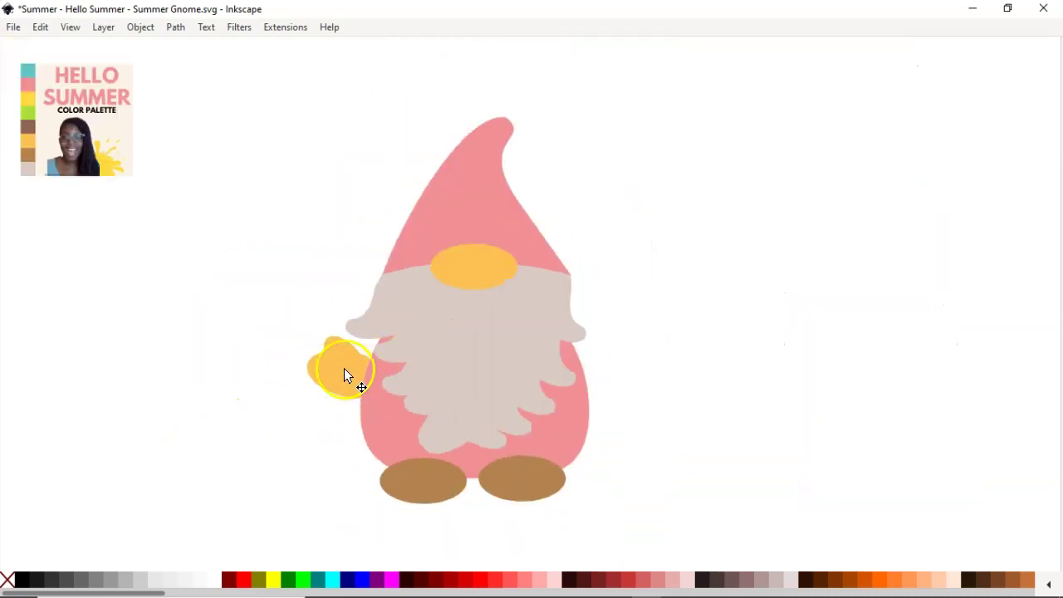
shift+click(341, 395)
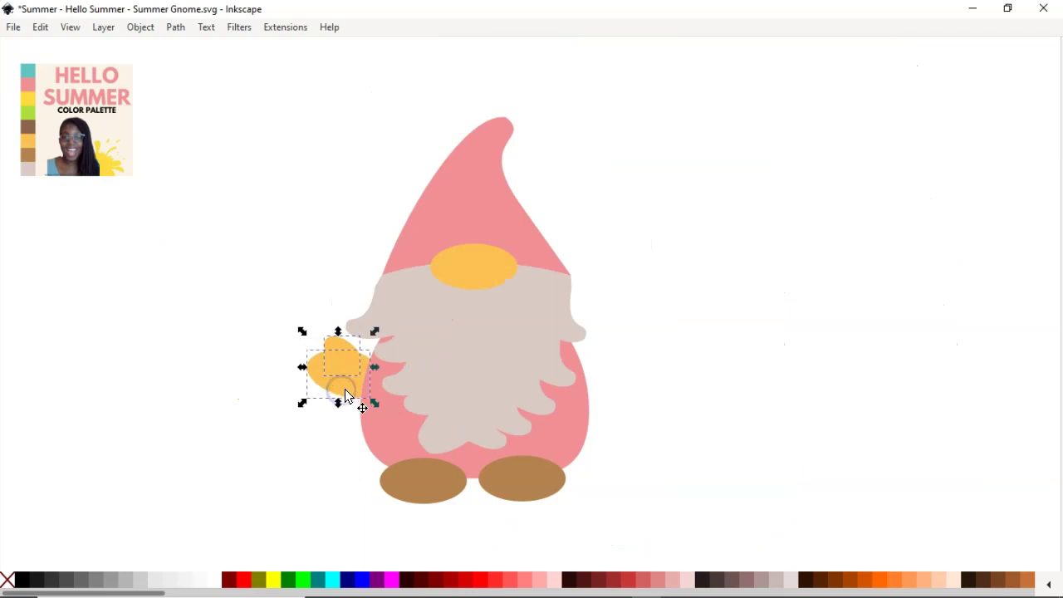
key(ctrl+plus)
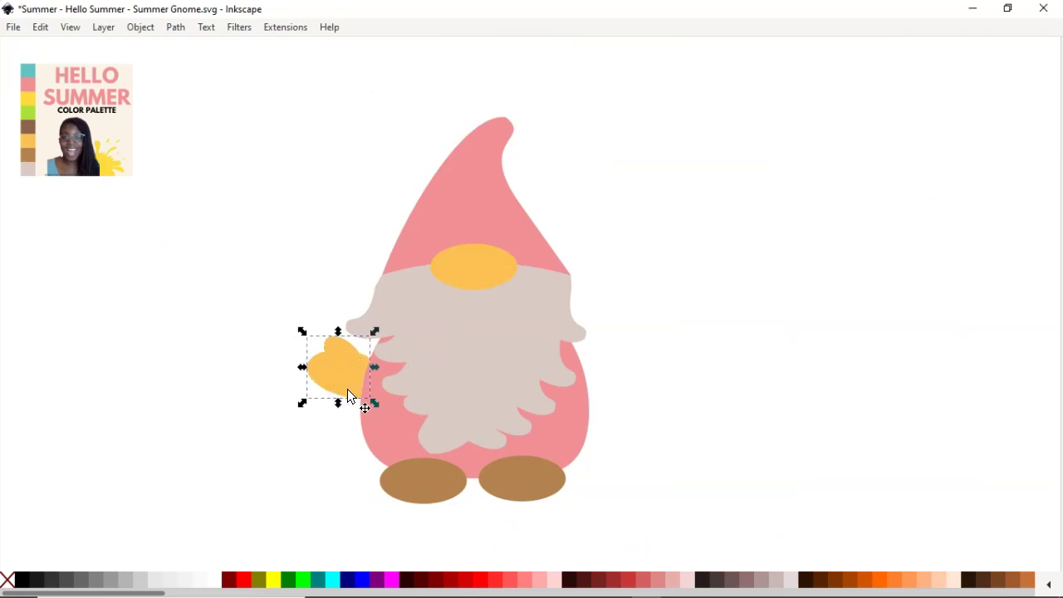
Duplicate the united hand, mirror the copy horizontally, and place it against the body's right edge
key(ctrl+d)
key(h)
drag(345, 371, 611, 372)
click(693, 408)
click(610, 372)
click(744, 373)
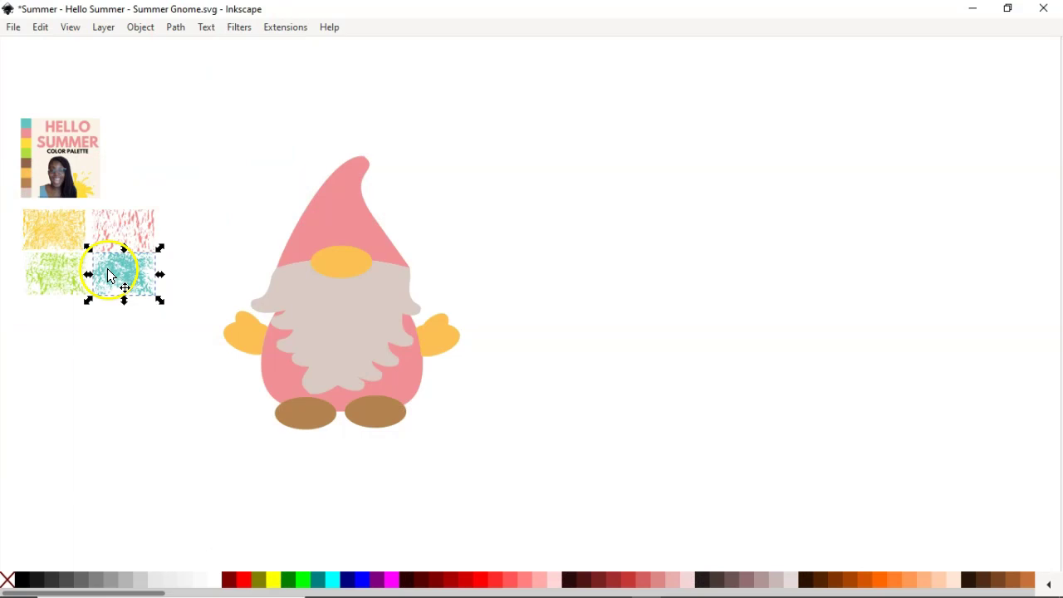
Place an enlarged copy of the teal texture over the gnome's hat so it covers the whole hat
drag(115, 274, 427, 192)
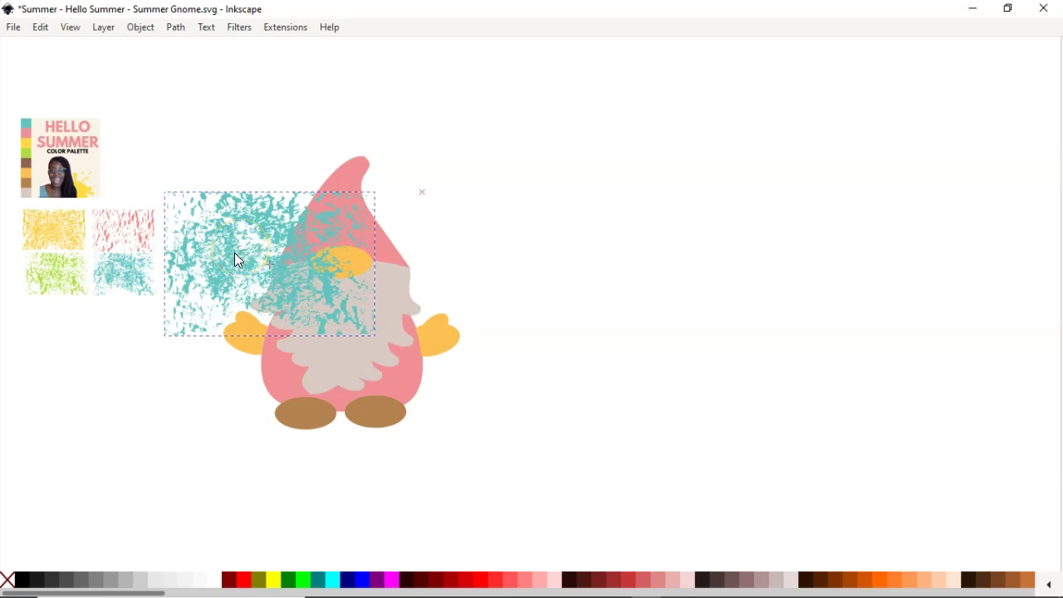
click(237, 258)
click(233, 257)
mouse_move(327, 220)
mouse_down()
mouse_move(384, 171)
mouse_move(319, 206)
mouse_up()
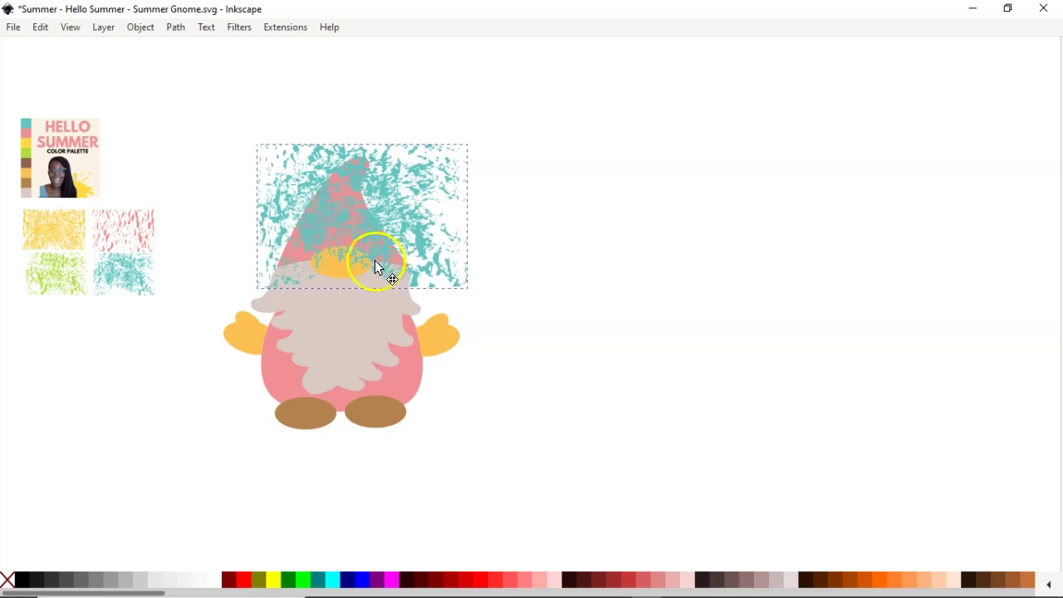
Trim the teal texture to the hat's shape and lower it behind the nose
click(332, 200)
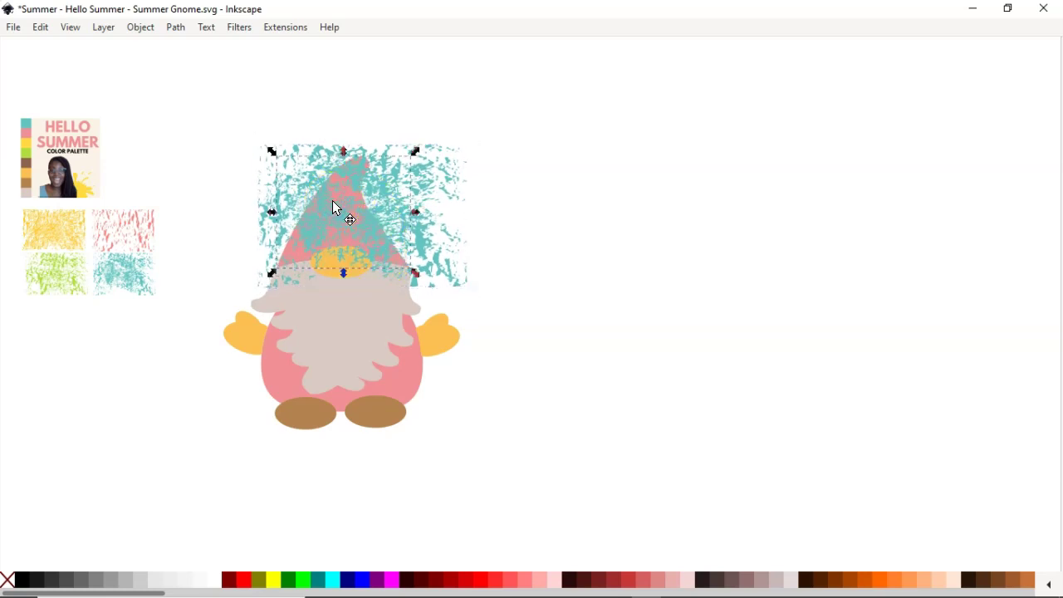
key(Home)
click(438, 199)
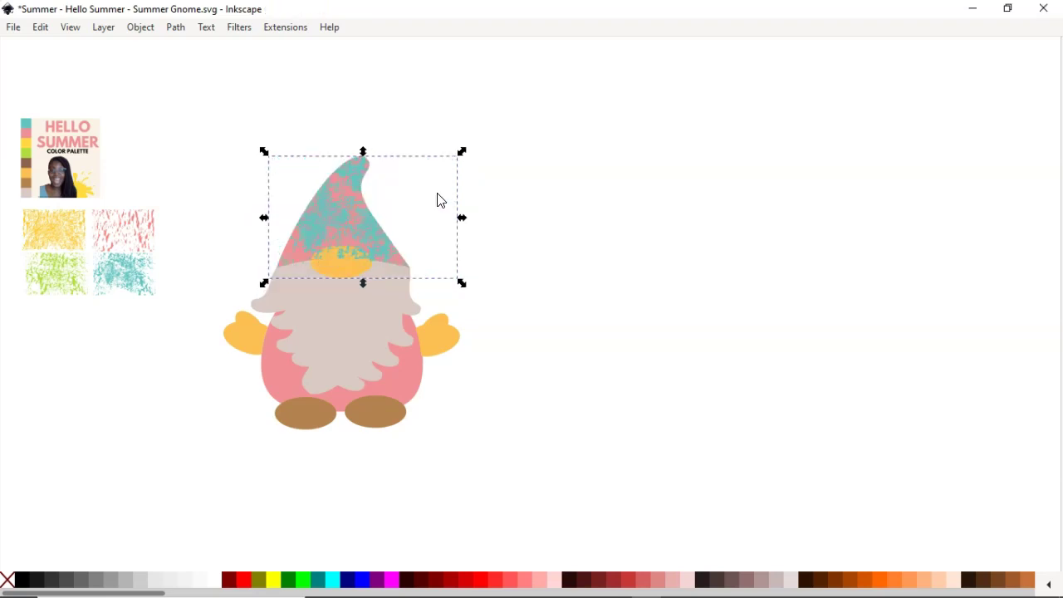
click(530, 214)
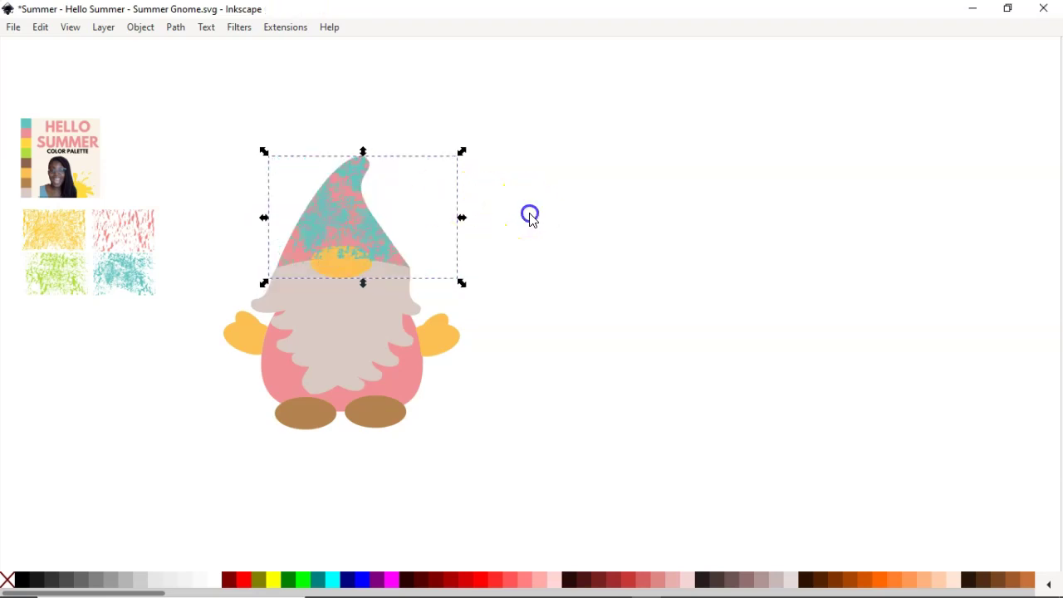
click(365, 241)
click(360, 242)
click(604, 246)
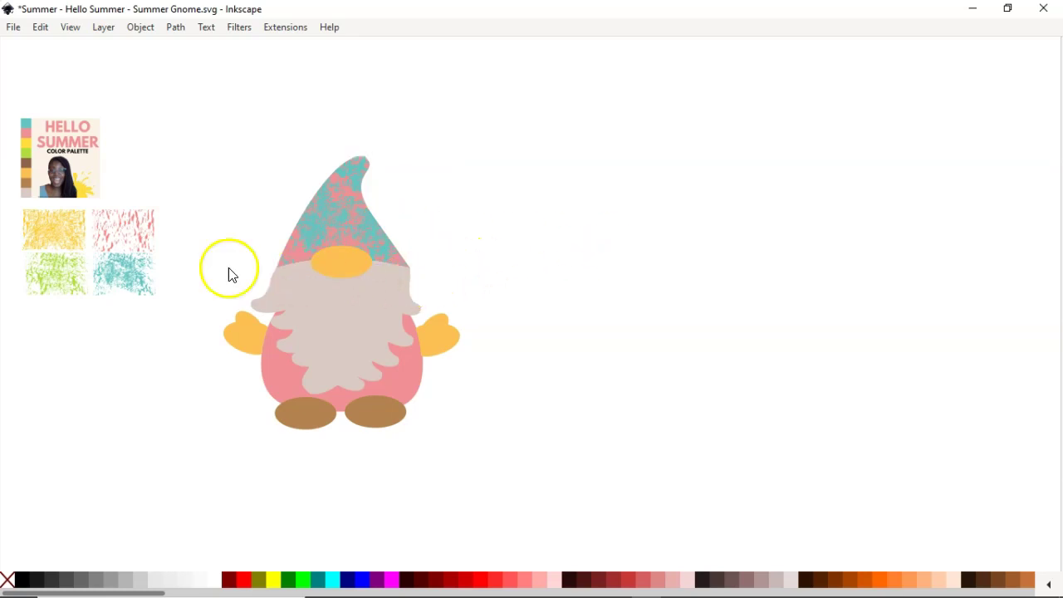
Duplicate the teal texture swatch and enlarge the copy to cover the gnome's body
click(135, 284)
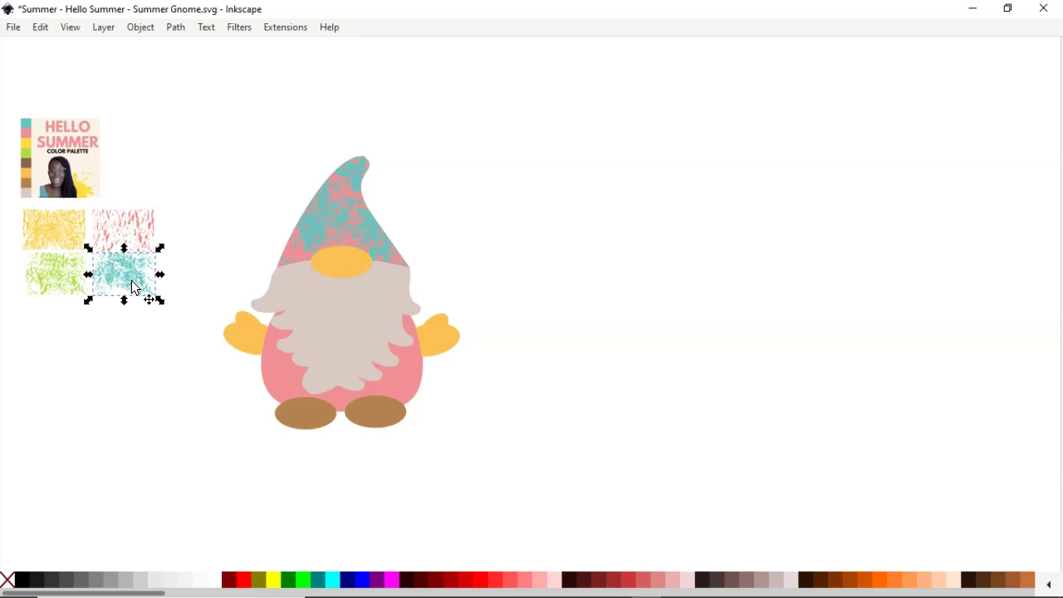
key(ctrl+d)
drag(128, 287, 297, 360)
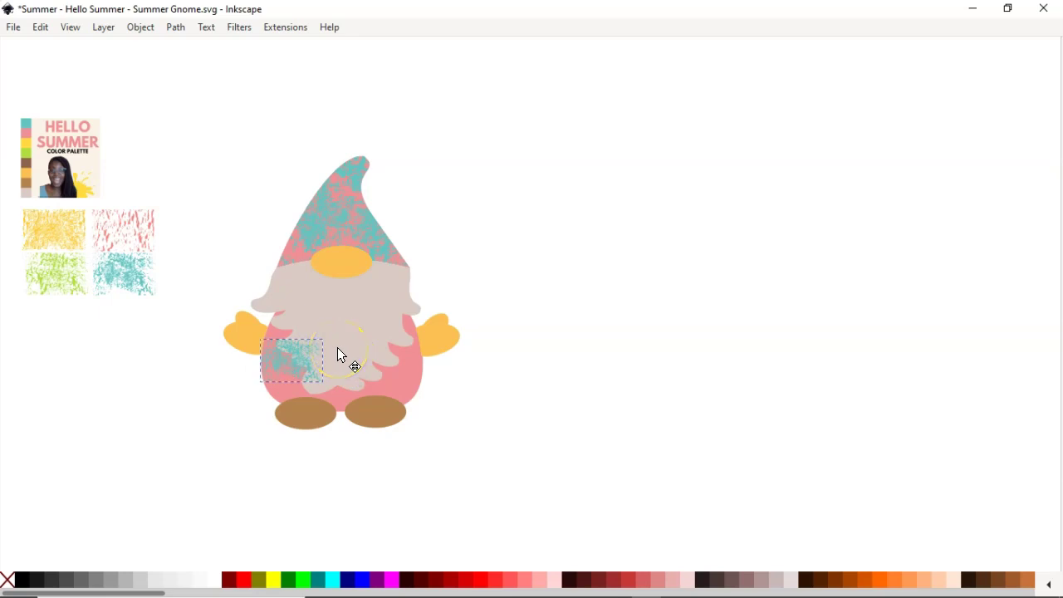
click(337, 348)
drag(328, 340, 459, 293)
click(331, 340)
drag(329, 344, 388, 331)
Trim the body's teal texture to the shape of a body duplicate and lower it behind the beard
click(414, 388)
key(ctrl+d)
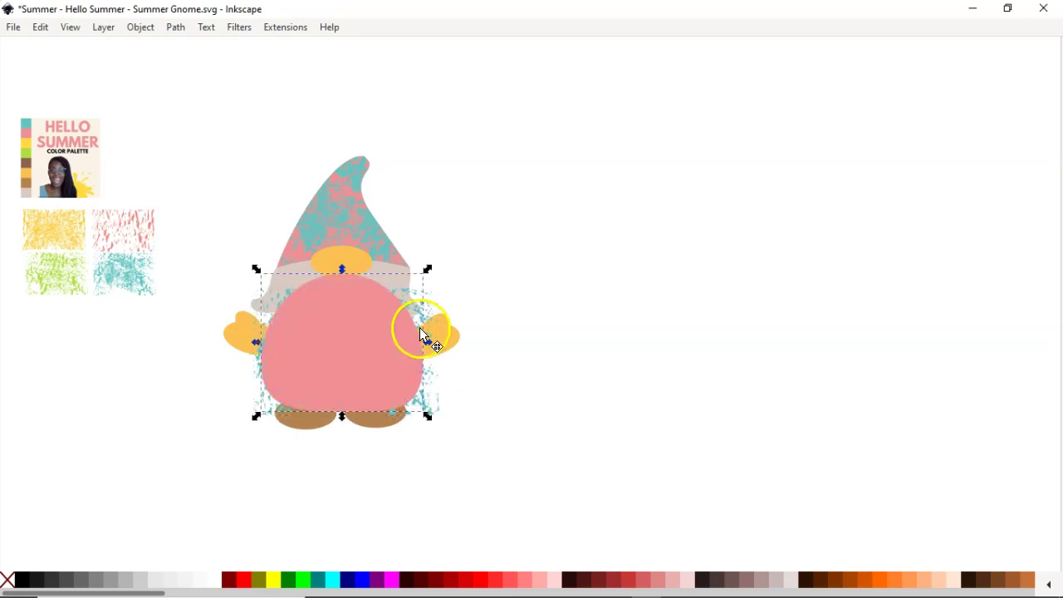
click(462, 380)
click(418, 413)
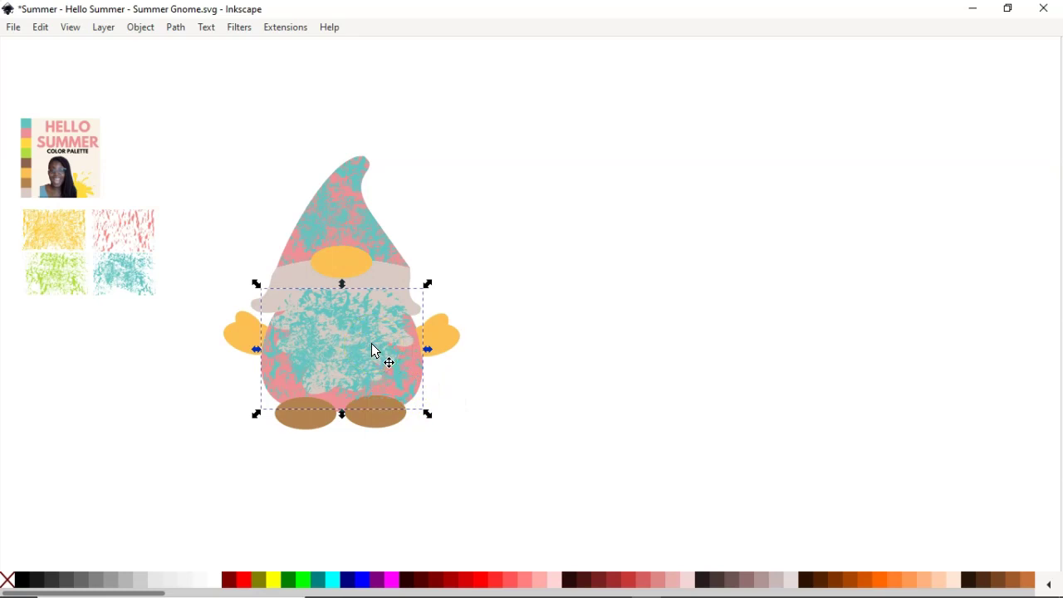
key(Page_Down)
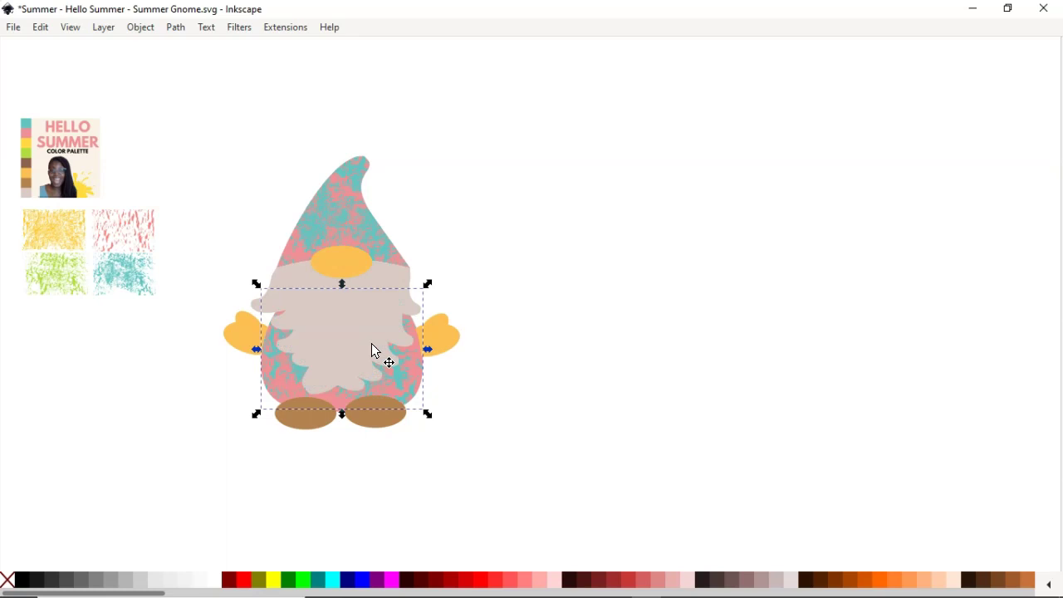
click(499, 391)
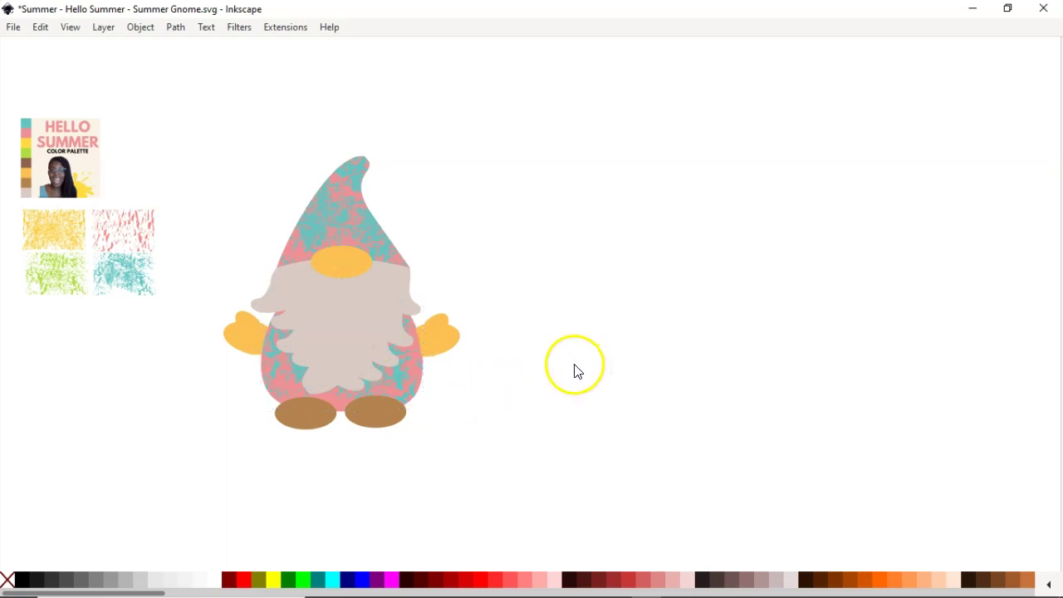
click(582, 343)
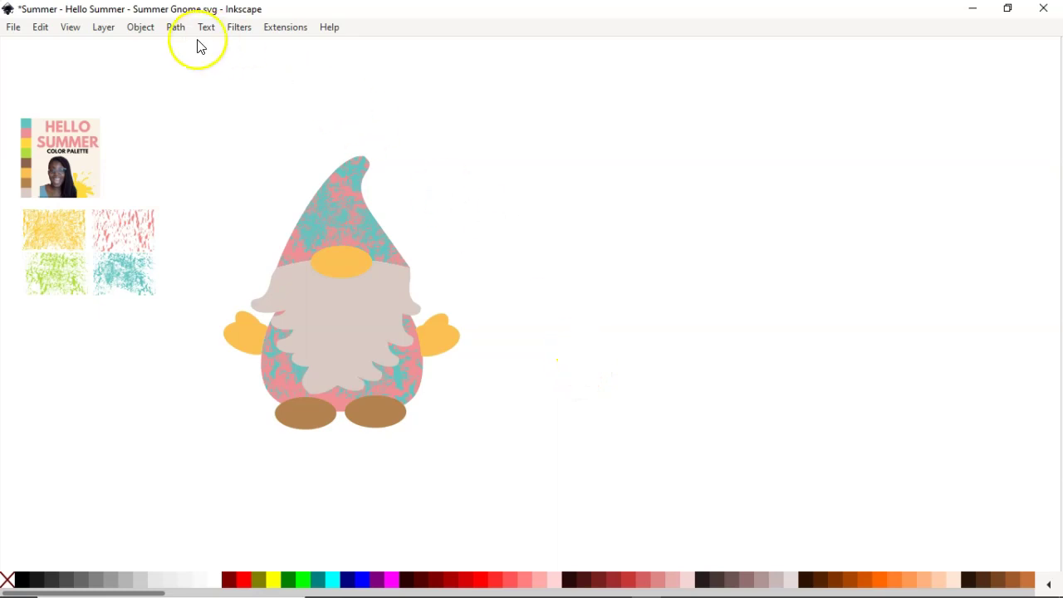
Group all the gnome's parts and shift the group slightly on the canvas
drag(173, 108, 540, 513)
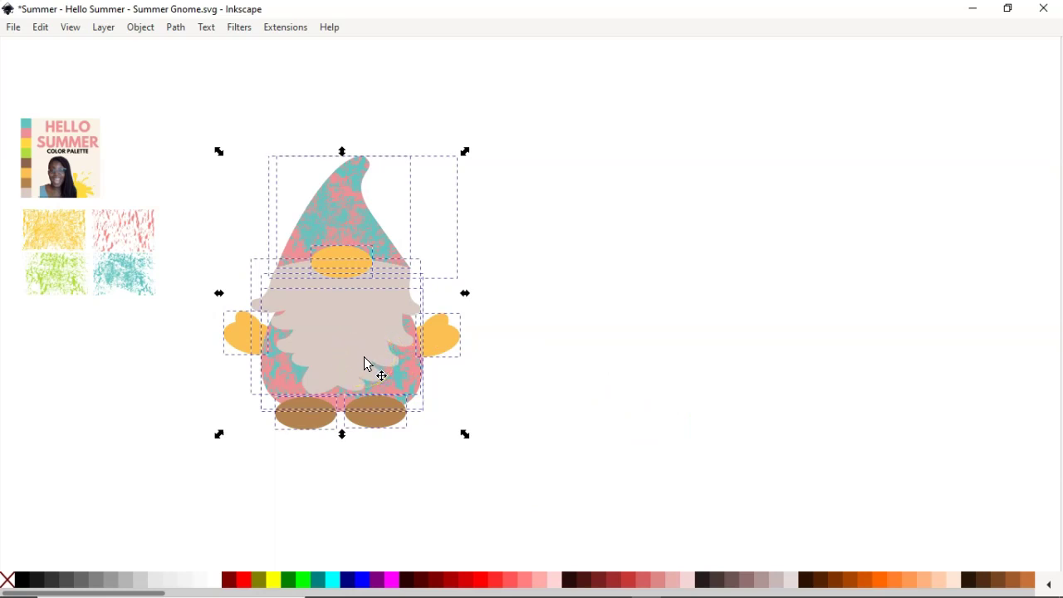
key(ctrl+g)
drag(352, 355, 414, 361)
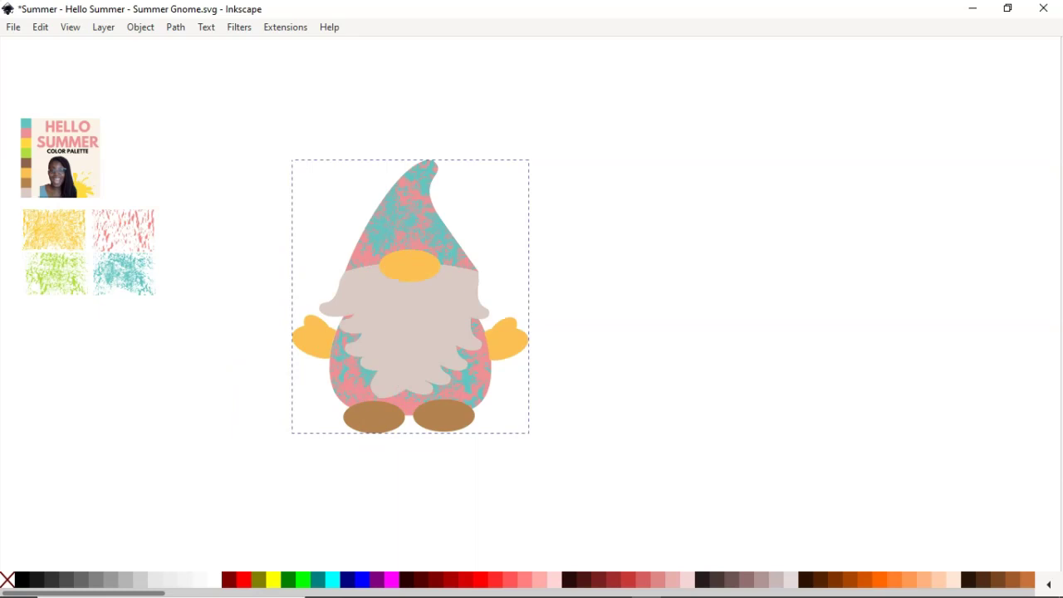
drag(424, 361, 365, 346)
click(537, 397)
drag(184, 94, 525, 463)
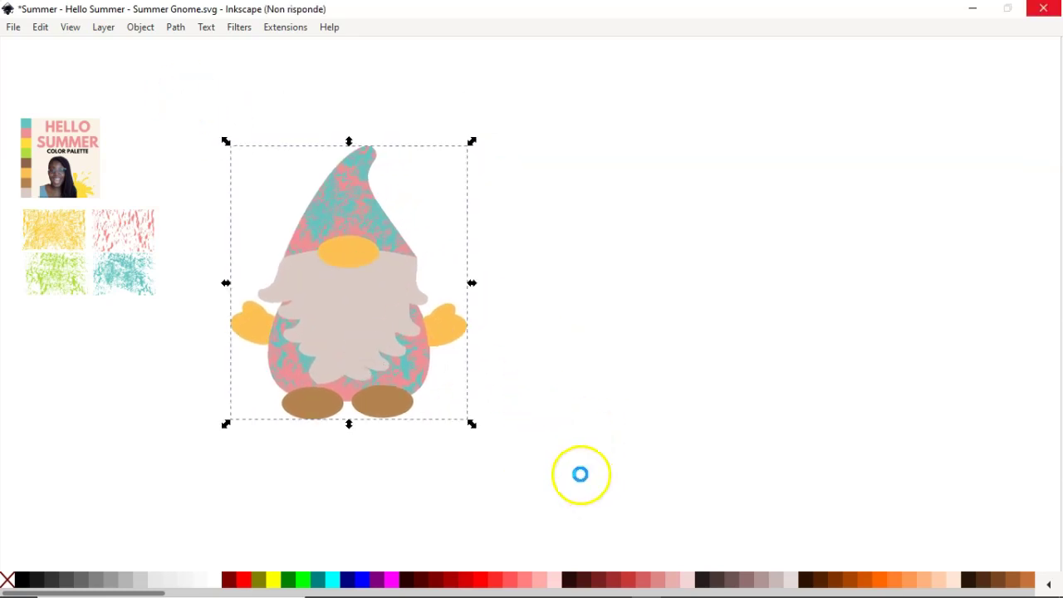
click(610, 470)
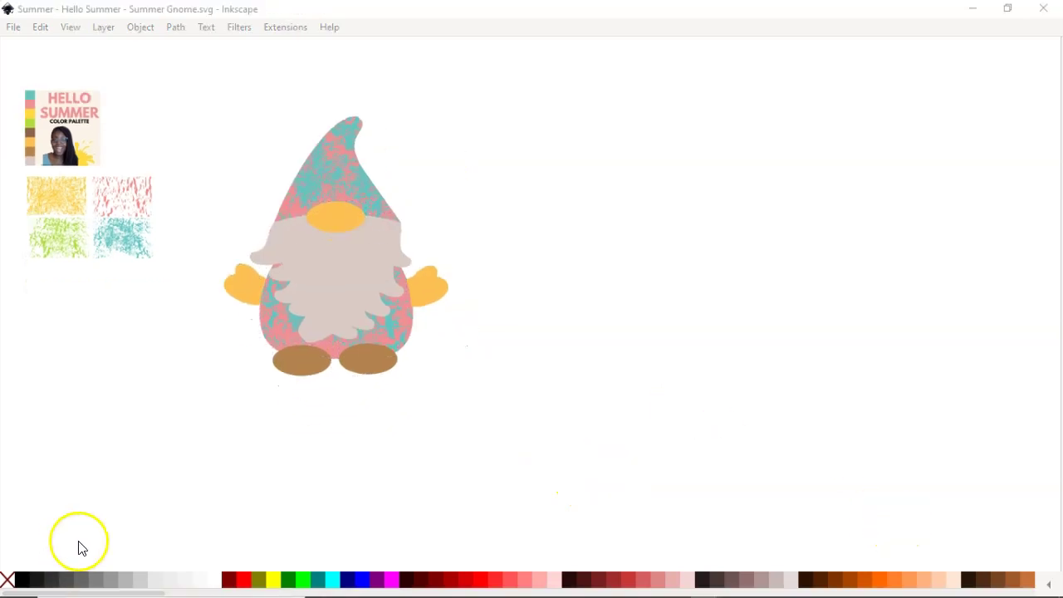
Duplicate all the gnome's parts and place the copy directly to the right of the original
click(234, 93)
drag(194, 78, 492, 412)
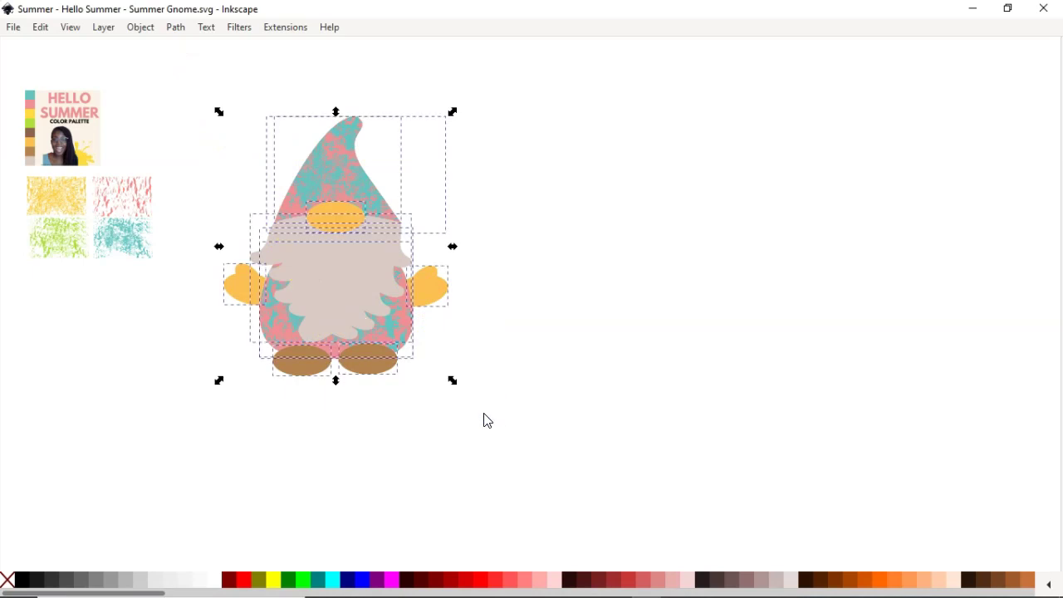
key(ctrl+d)
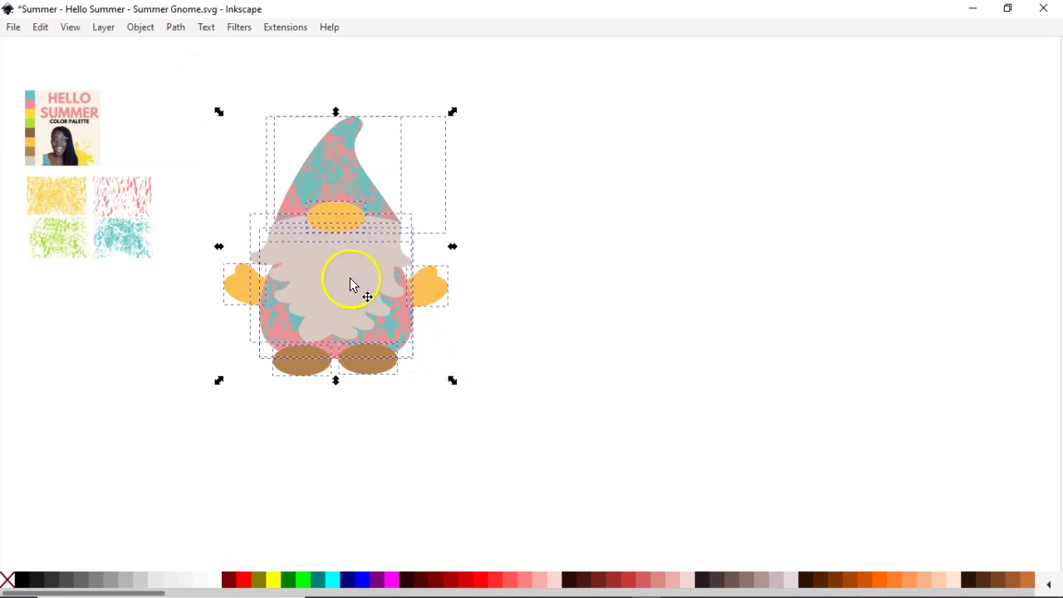
drag(556, 284, 575, 284)
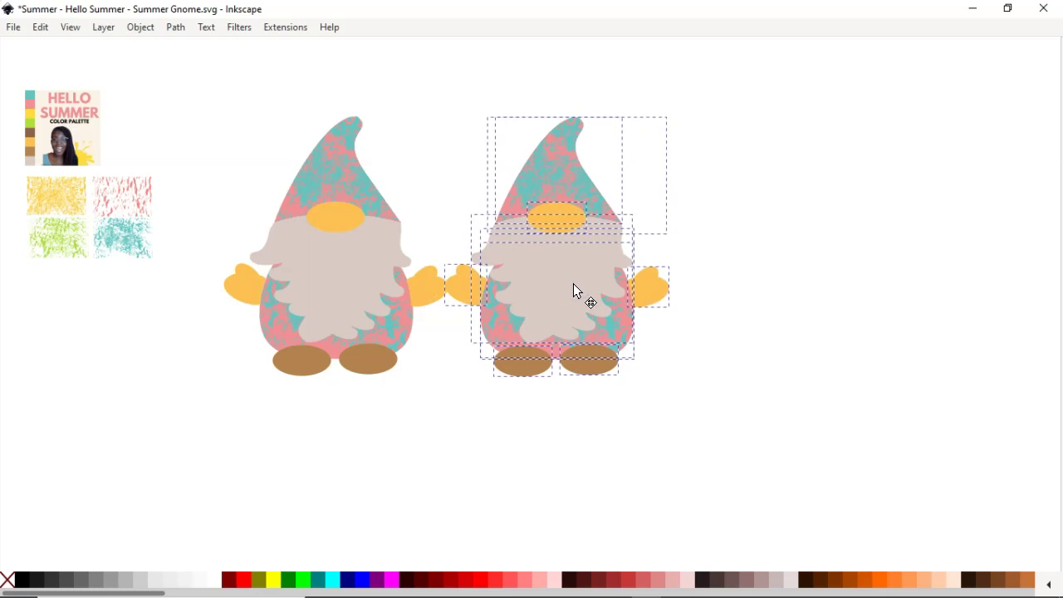
click(735, 333)
Fill the copied gnome's left hand with dark brown and lighten it to a medium brown using the Dropper tool
click(467, 298)
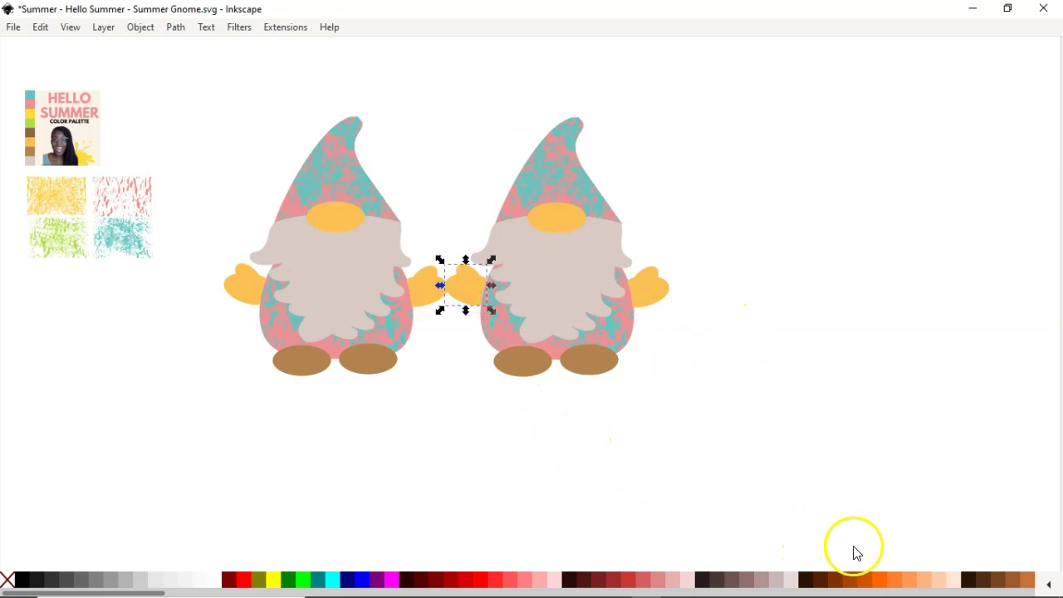
click(842, 583)
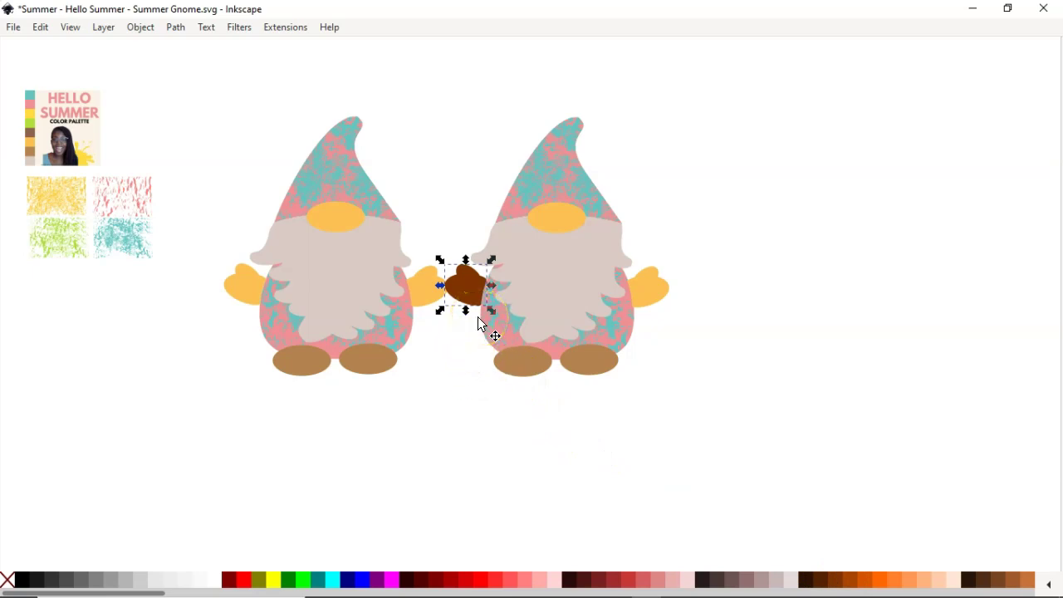
scroll(490, 324, up, 1)
scroll(507, 324, up, 1)
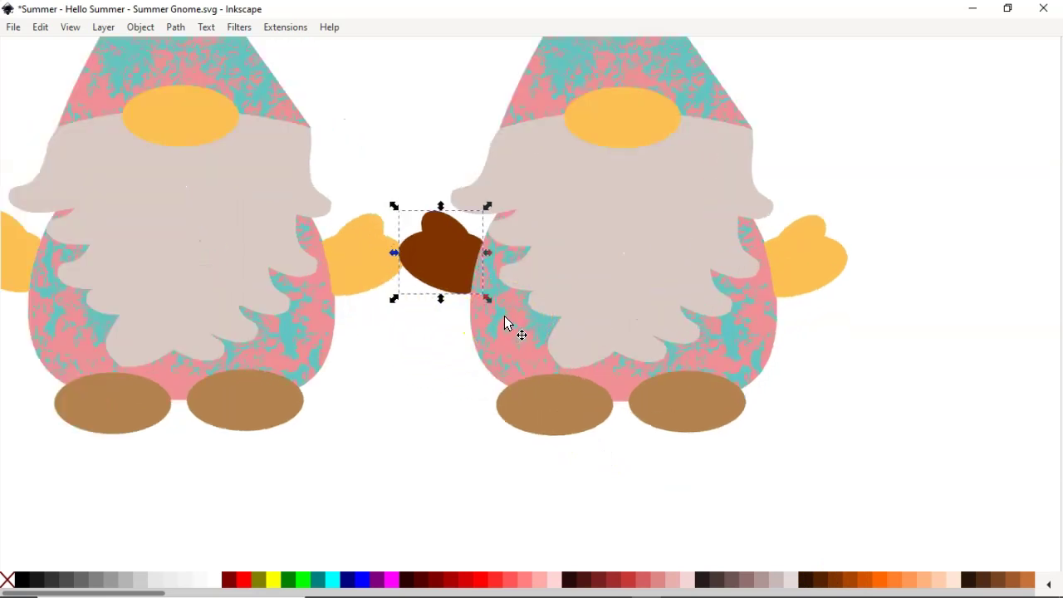
scroll(503, 320, up, 1)
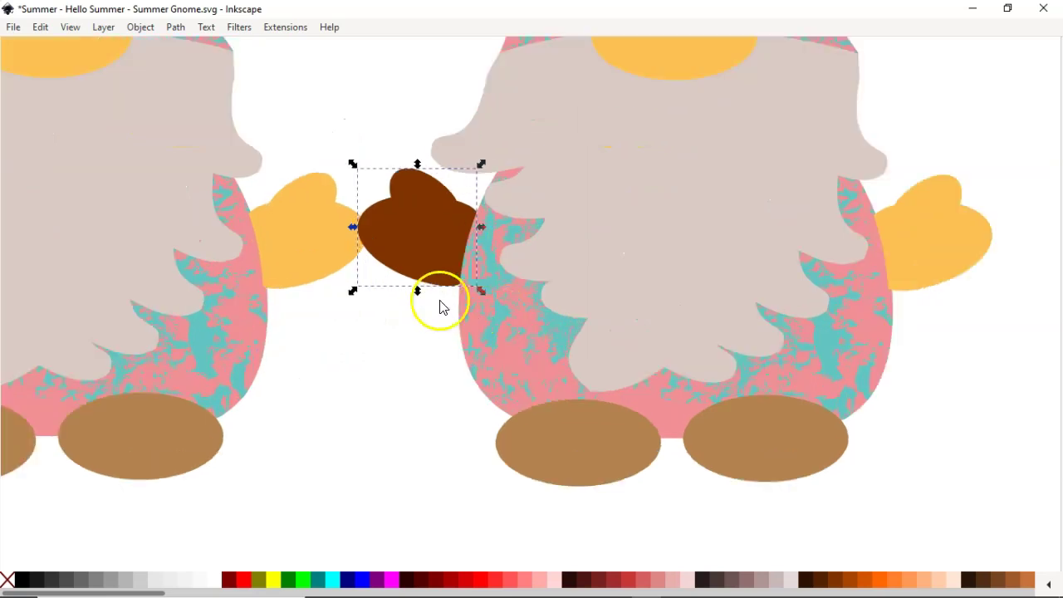
key(d)
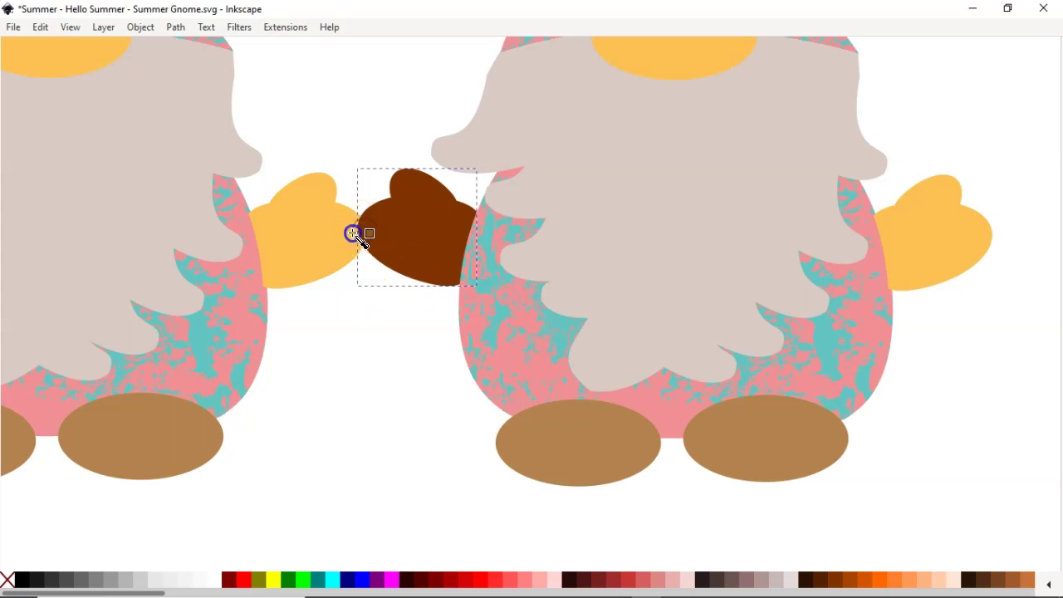
click(353, 234)
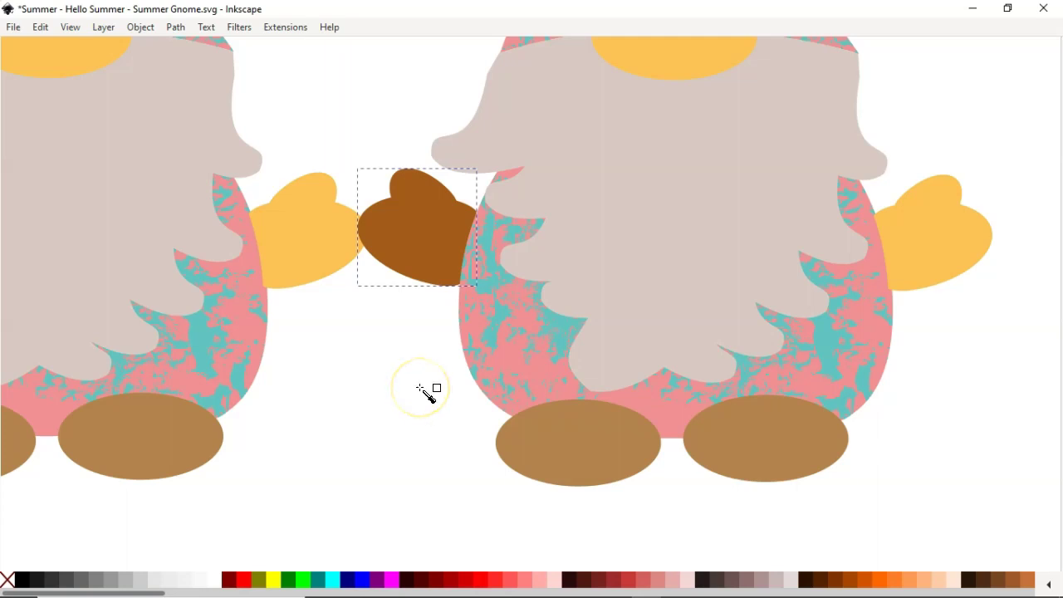
Recolour the copied gnome's nose and right hand with the brown sampled from its left hand using the Dropper tool
key(s)
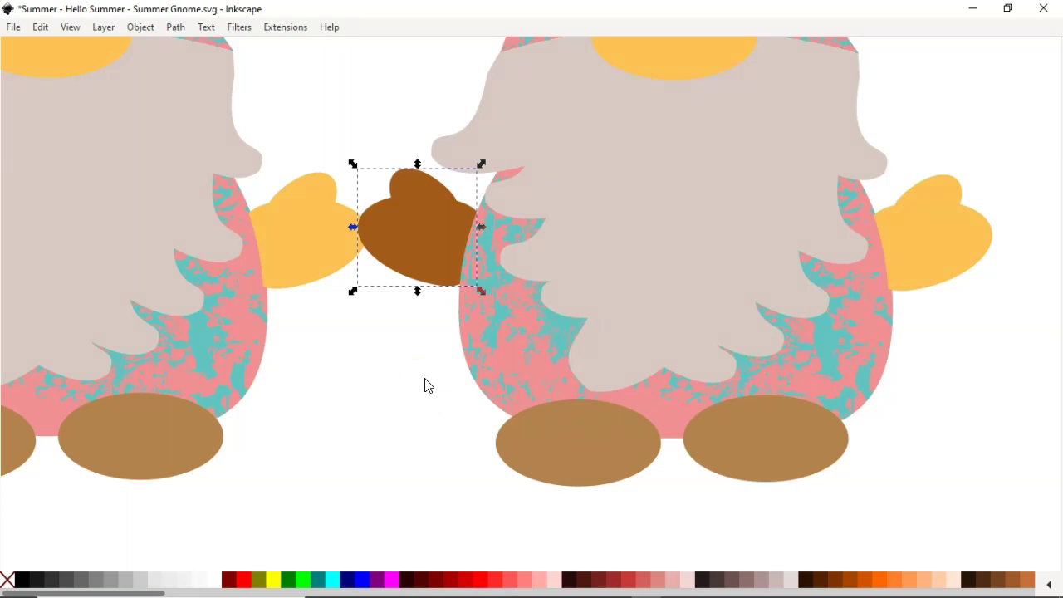
scroll(427, 385, down, 1)
scroll(425, 385, down, 1)
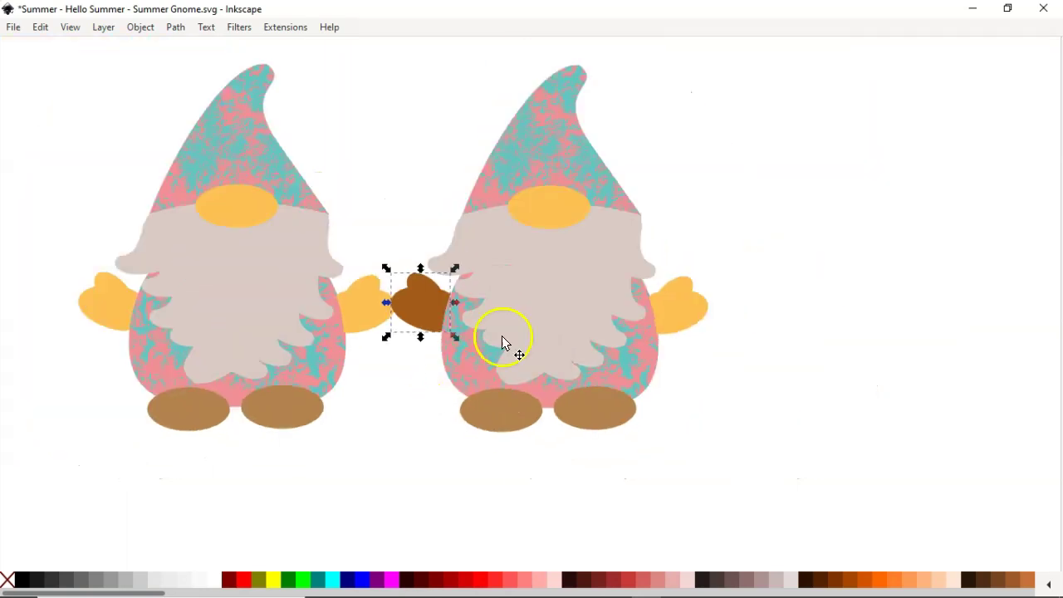
click(551, 210)
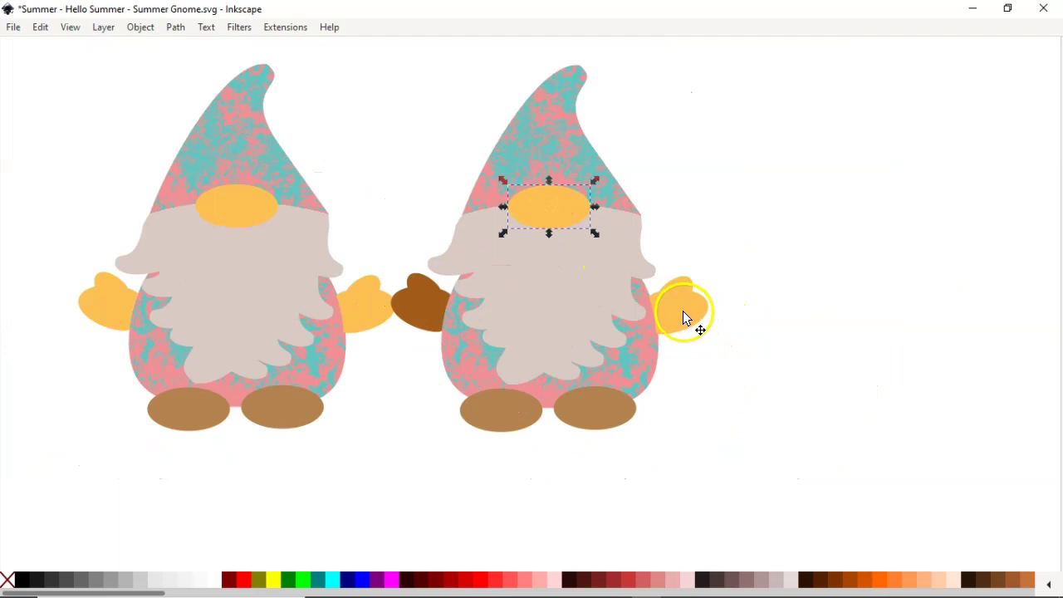
shift+click(683, 316)
key(d)
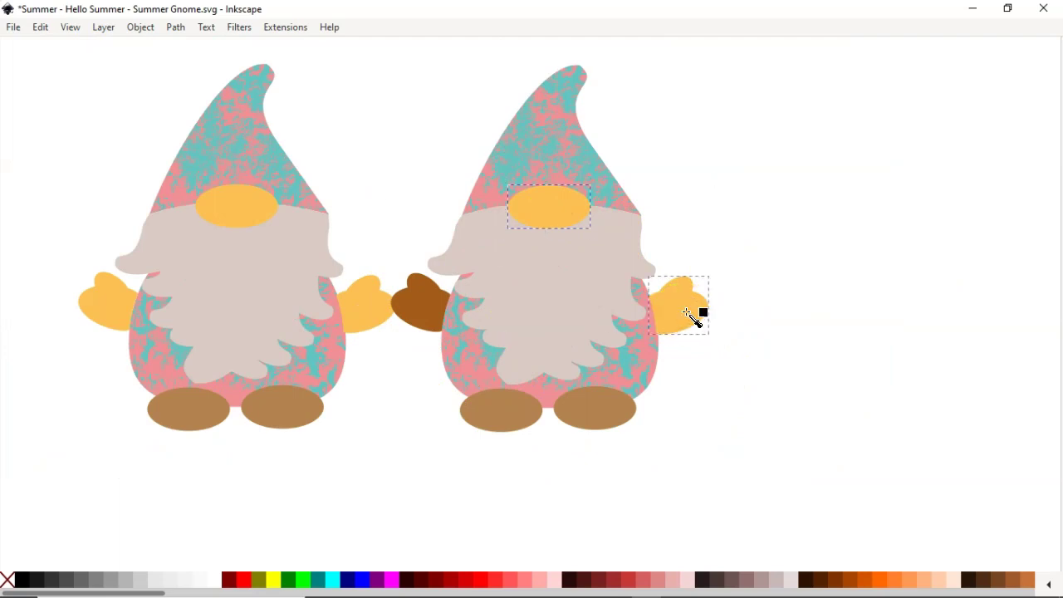
click(446, 295)
key(s)
click(730, 372)
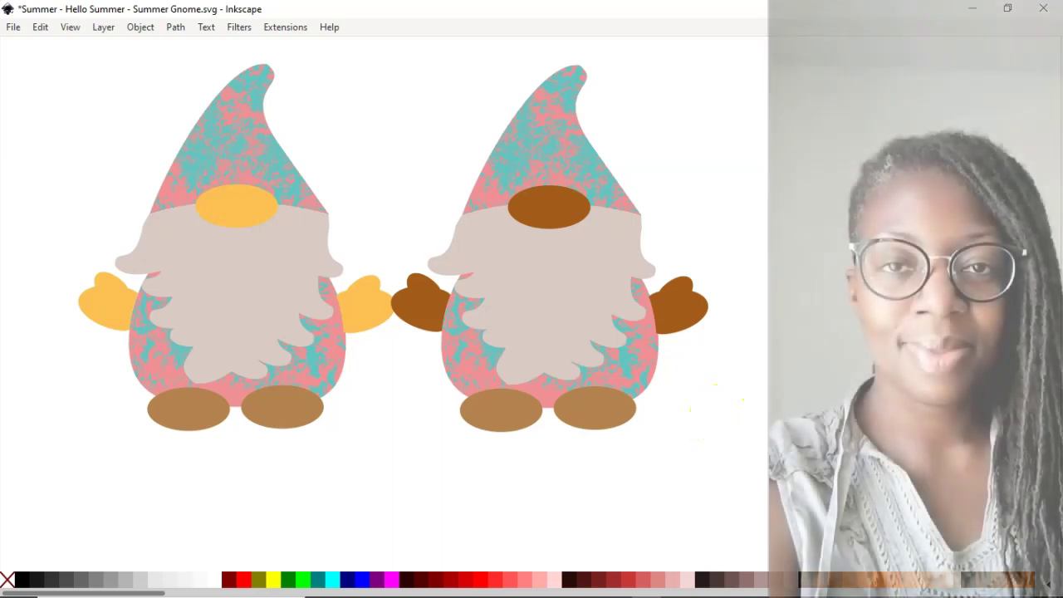
Move all parts of the brown-skinned gnome slightly away from the original gnome and group them
drag(771, 470, 387, 58)
drag(527, 310, 582, 352)
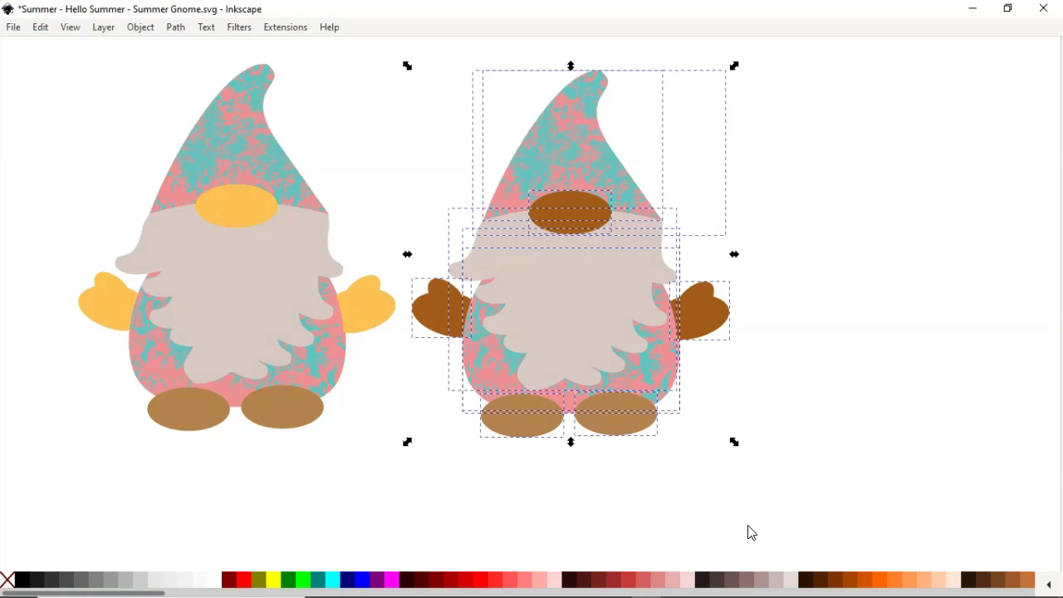
key(ctrl+g)
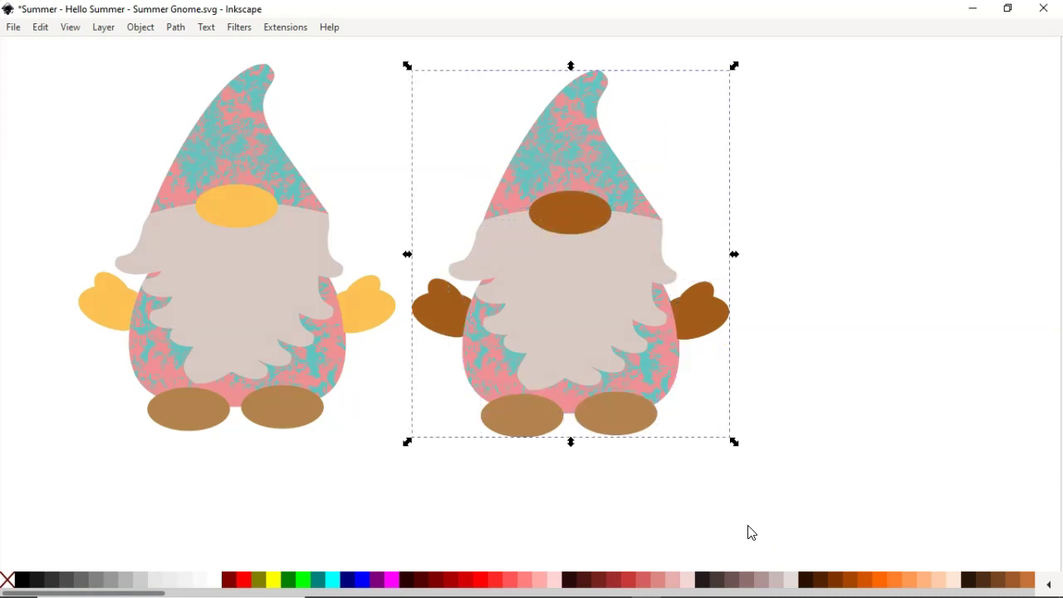
Move the grouped brown-skinned gnome down and back up beside the original, and ungroup it into separate parts
drag(612, 335, 614, 489)
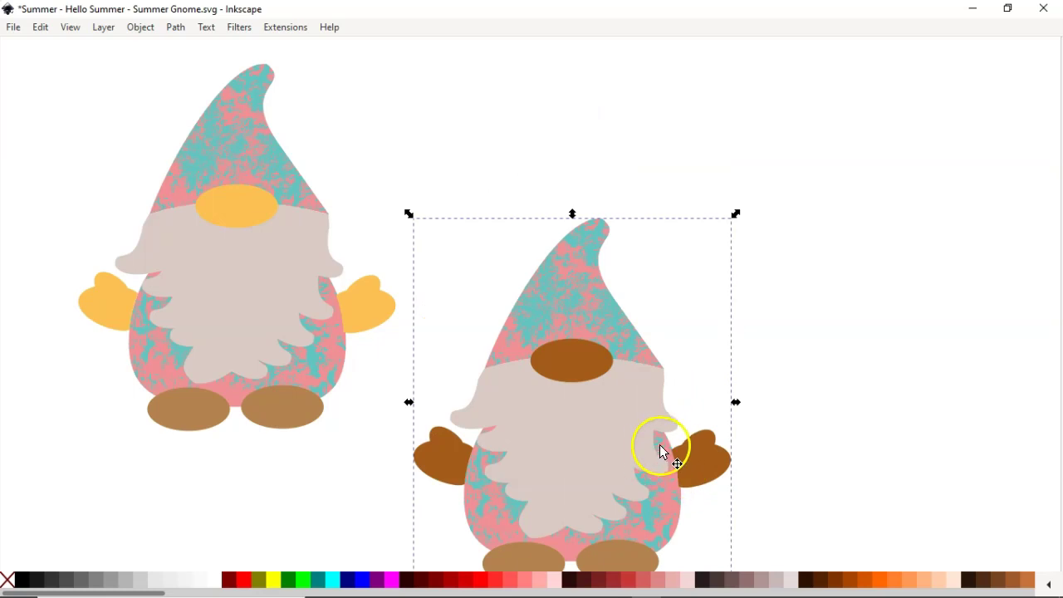
drag(623, 462, 627, 298)
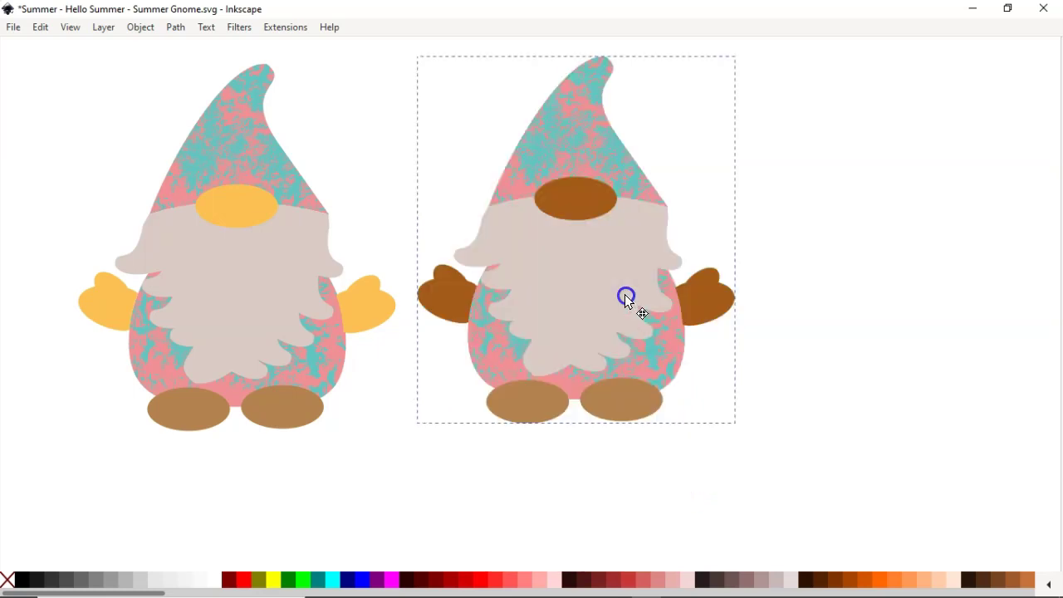
click(613, 335)
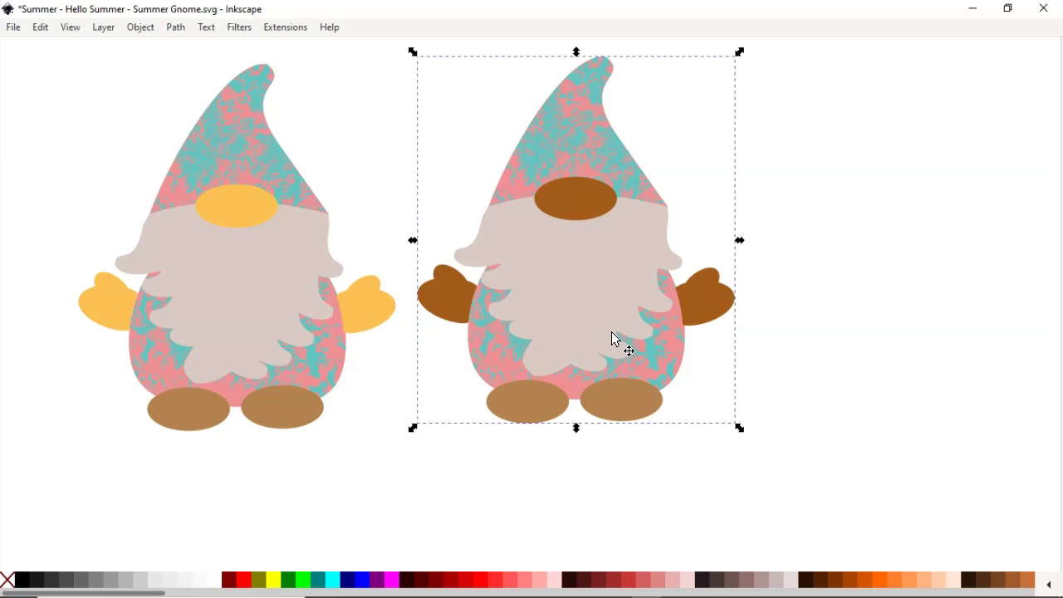
key(ctrl+shift+g)
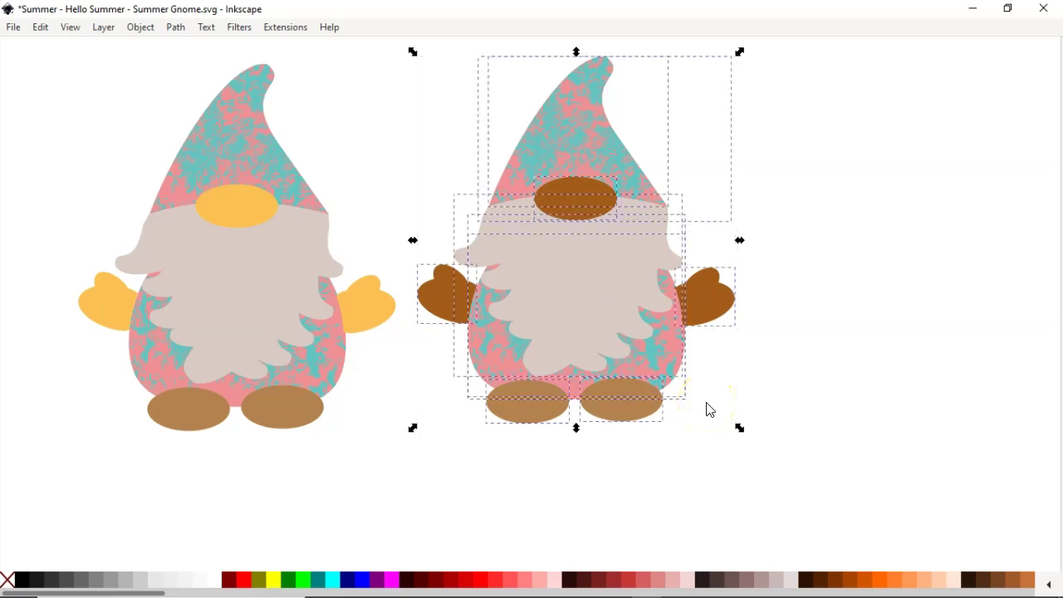
click(809, 370)
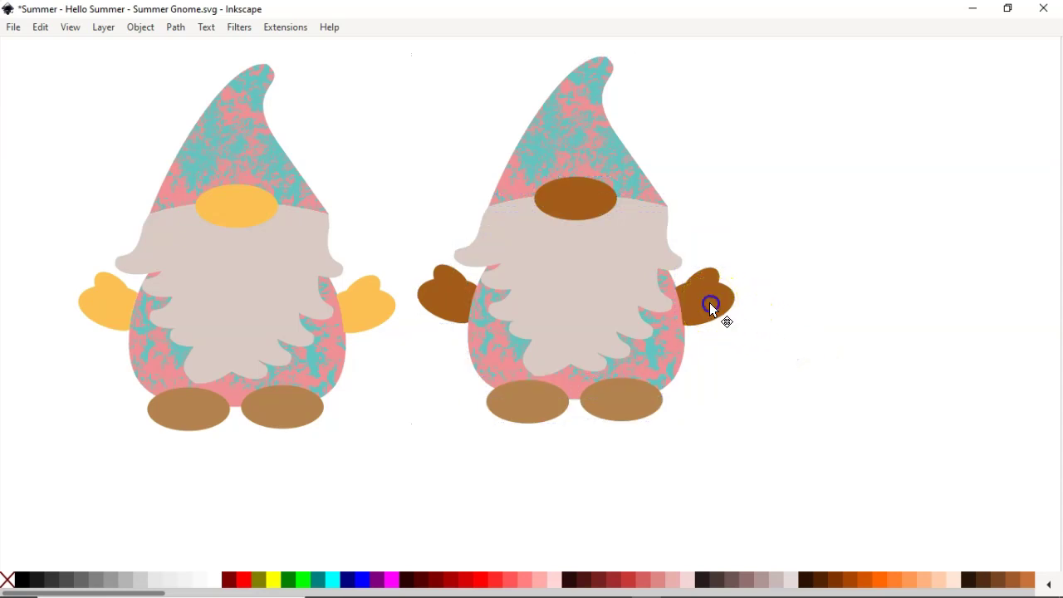
Move the brown-skinned gnome's right hand and beard individually, undoing each move
drag(710, 304, 748, 301)
key(ctrl+z)
drag(604, 341, 771, 308)
key(ctrl+z)
click(812, 324)
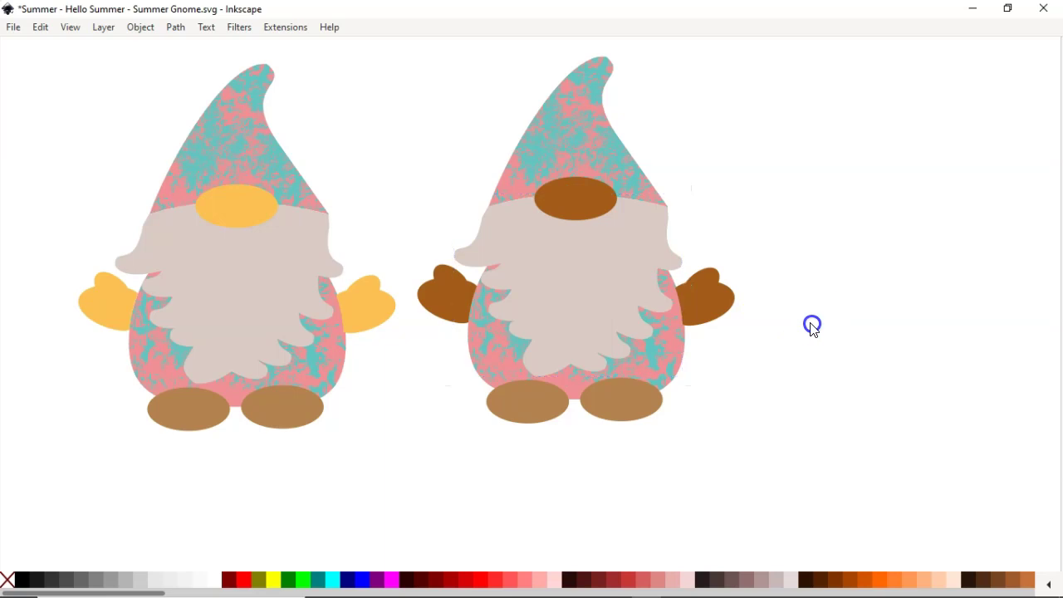